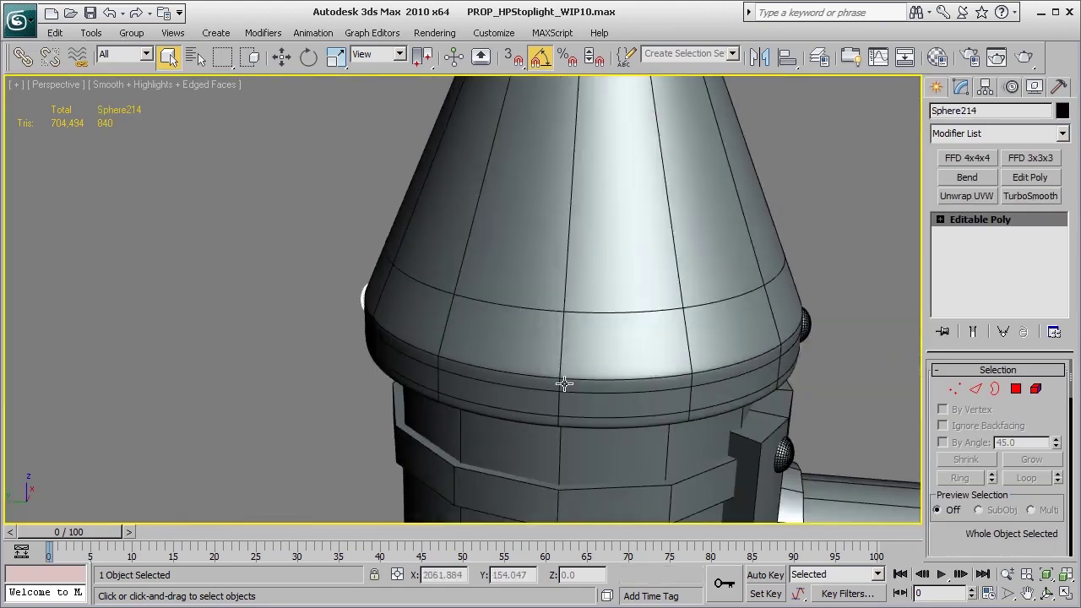
Delete the selected rivet sphere from the cone's rim and turn off the edged faces display.
{"action": "key", "text": "Delete"}
{"action": "left_click", "coordinate": [681, 313]}
{"action": "middle_click_drag", "start_coordinate": [729, 382], "coordinate": [555, 456], "text": "alt"}
{"action": "scroll", "coordinate": [623, 428], "scroll_direction": "up", "scroll_amount": 3}
{"action": "mouse_move", "coordinate": [624, 428]}
{"action": "middle_mouse_down", "text": "alt"}
{"action": "mouse_move", "coordinate": [627, 367]}
{"action": "mouse_move", "coordinate": [613, 414]}
{"action": "mouse_move", "coordinate": [545, 394]}
{"action": "mouse_move", "coordinate": [602, 354]}
{"action": "mouse_move", "coordinate": [632, 407]}
{"action": "middle_mouse_up", "text": "alt"}
{"action": "key", "text": "F4"}
Hide everything except the cone-shaped cap and the remaining rivet sphere on its rim.
{"action": "scroll", "coordinate": [642, 389], "scroll_direction": "down", "scroll_amount": 3}
{"action": "scroll", "coordinate": [593, 374], "scroll_direction": "down", "scroll_amount": 3}
{"action": "key", "text": "F3"}
{"action": "mouse_move", "coordinate": [594, 374]}
{"action": "middle_mouse_down"}
{"action": "mouse_move", "coordinate": [599, 382]}
{"action": "mouse_move", "coordinate": [600, 357]}
{"action": "middle_mouse_up"}
{"action": "key", "text": "F3"}
{"action": "scroll", "coordinate": [600, 357], "scroll_direction": "up", "scroll_amount": 3}
{"action": "left_click_drag", "start_coordinate": [709, 132], "coordinate": [614, 189], "text": "ctrl"}
{"action": "right_click", "coordinate": [691, 271]}
{"action": "left_click", "coordinate": [714, 208]}
{"action": "middle_click_drag", "start_coordinate": [708, 397], "coordinate": [702, 389]}
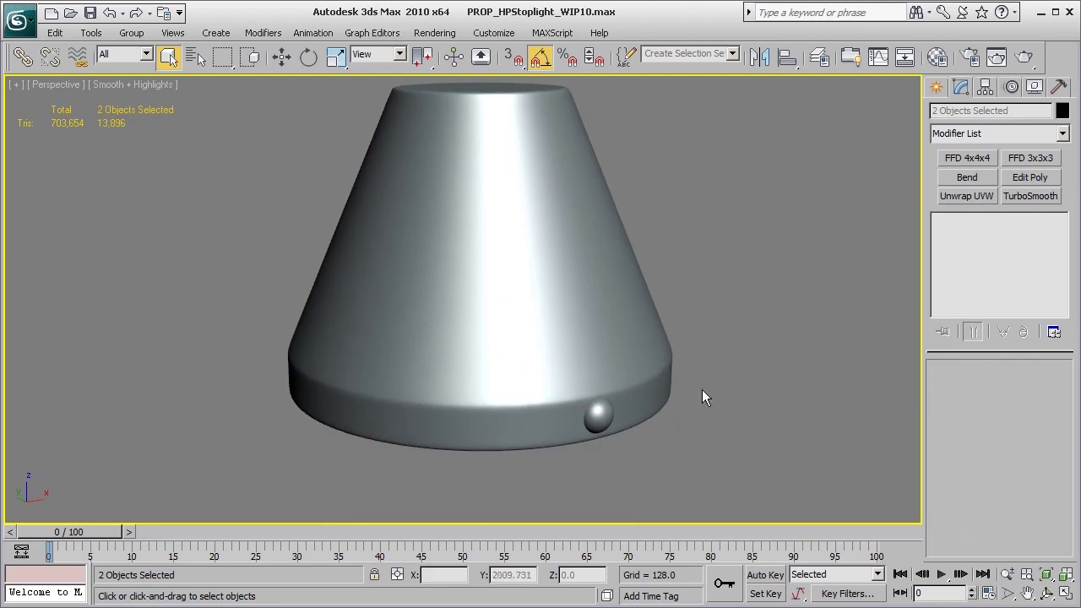
Clear the selection of both objects and select only the rivet sphere on the cone's rim.
{"action": "scroll", "coordinate": [657, 346], "scroll_direction": "down", "scroll_amount": 3}
{"action": "left_click", "coordinate": [669, 257]}
{"action": "left_click_drag", "start_coordinate": [670, 257], "coordinate": [524, 463]}
{"action": "middle_click_drag", "start_coordinate": [649, 461], "coordinate": [543, 448]}
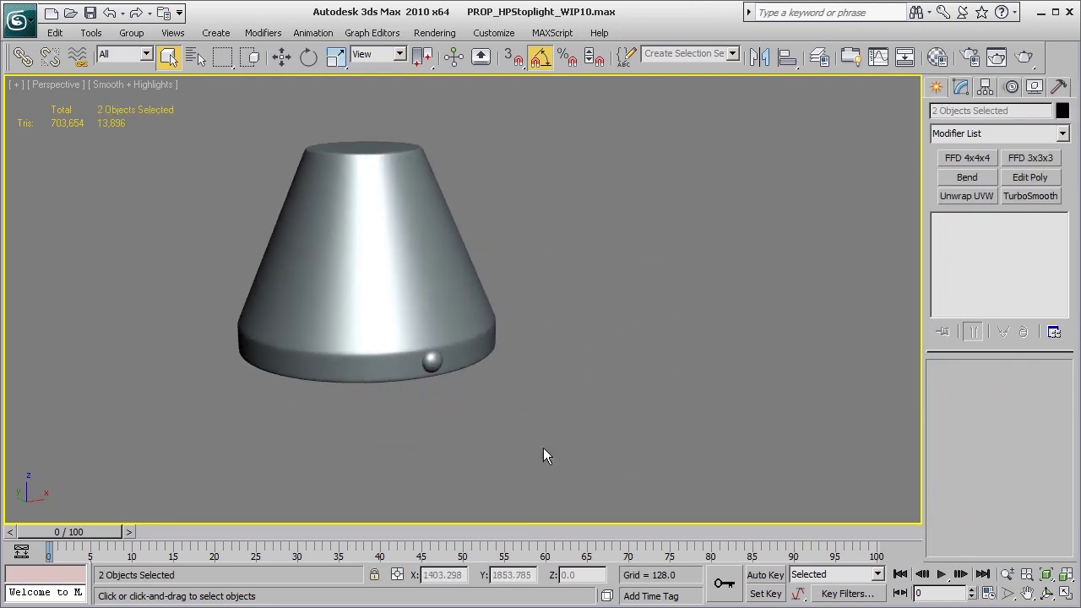
{"action": "scroll", "coordinate": [523, 439], "scroll_direction": "up", "scroll_amount": 3}
{"action": "middle_click_drag", "start_coordinate": [483, 422], "coordinate": [563, 418], "text": "alt"}
{"action": "scroll", "coordinate": [574, 410], "scroll_direction": "down", "scroll_amount": 1}
{"action": "left_click", "coordinate": [579, 408]}
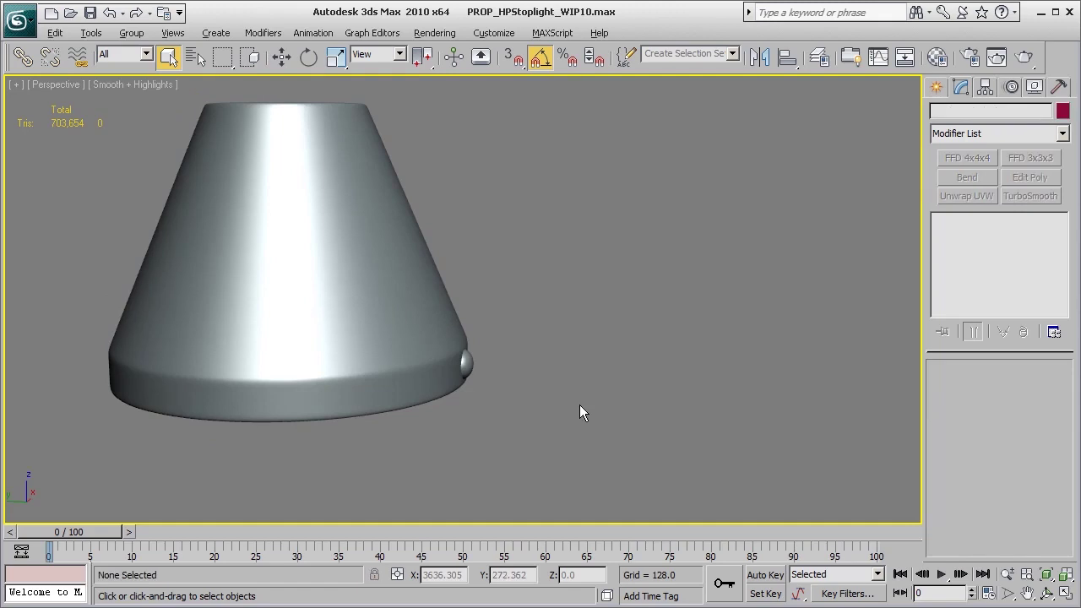
{"action": "scroll", "coordinate": [466, 405], "scroll_direction": "up", "scroll_amount": 3}
{"action": "left_click", "coordinate": [422, 409]}
{"action": "middle_click_drag", "start_coordinate": [422, 410], "coordinate": [516, 430]}
{"action": "scroll", "coordinate": [477, 301], "scroll_direction": "down", "scroll_amount": 2}
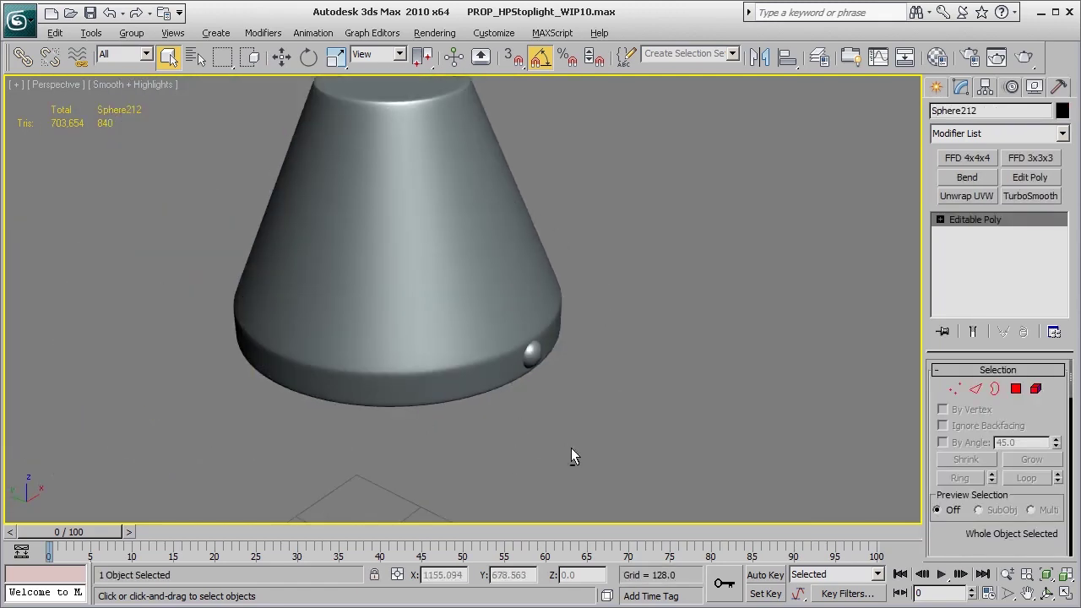
Examine the cone and rivet from the top, in wireframe and shaded display, to check their position relative to the world origin.
{"action": "middle_click_drag", "start_coordinate": [570, 447], "coordinate": [576, 497], "text": "alt"}
{"action": "middle_click_drag", "start_coordinate": [604, 274], "coordinate": [667, 366]}
{"action": "scroll", "coordinate": [617, 363], "scroll_direction": "down", "scroll_amount": 2}
{"action": "middle_click_drag", "start_coordinate": [560, 312], "coordinate": [639, 336]}
{"action": "key", "text": "t"}
{"action": "scroll", "coordinate": [666, 369], "scroll_direction": "up", "scroll_amount": 8}
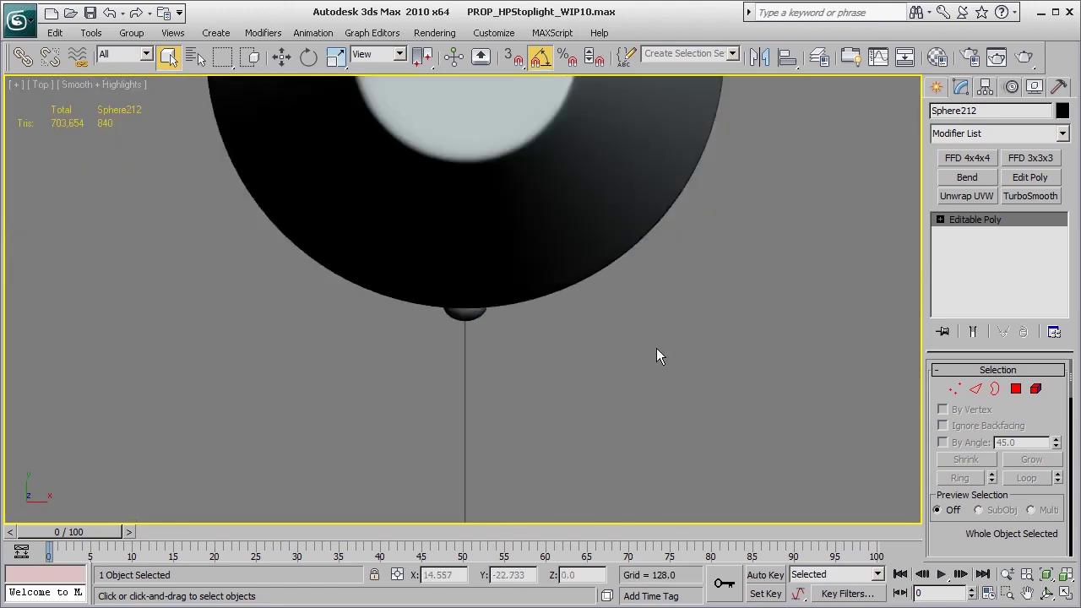
{"action": "key", "text": "F3"}
{"action": "scroll", "coordinate": [624, 328], "scroll_direction": "down", "scroll_amount": 4}
{"action": "scroll", "coordinate": [579, 183], "scroll_direction": "up", "scroll_amount": 2}
{"action": "middle_click_drag", "start_coordinate": [578, 181], "coordinate": [581, 260]}
{"action": "scroll", "coordinate": [577, 278], "scroll_direction": "down", "scroll_amount": 2}
{"action": "scroll", "coordinate": [572, 268], "scroll_direction": "down", "scroll_amount": 2}
{"action": "scroll", "coordinate": [564, 273], "scroll_direction": "up", "scroll_amount": 3}
{"action": "scroll", "coordinate": [535, 284], "scroll_direction": "down", "scroll_amount": 4}
{"action": "scroll", "coordinate": [517, 287], "scroll_direction": "down", "scroll_amount": 4}
{"action": "scroll", "coordinate": [516, 287], "scroll_direction": "up", "scroll_amount": 6}
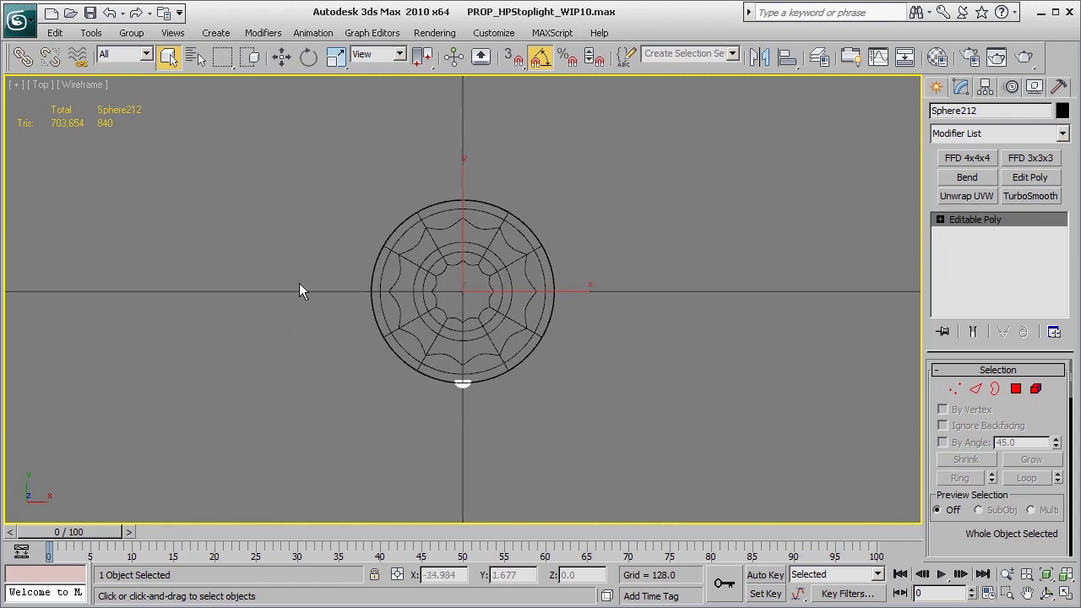
{"action": "middle_click_drag", "start_coordinate": [401, 221], "coordinate": [401, 234]}
{"action": "key", "text": "F3"}
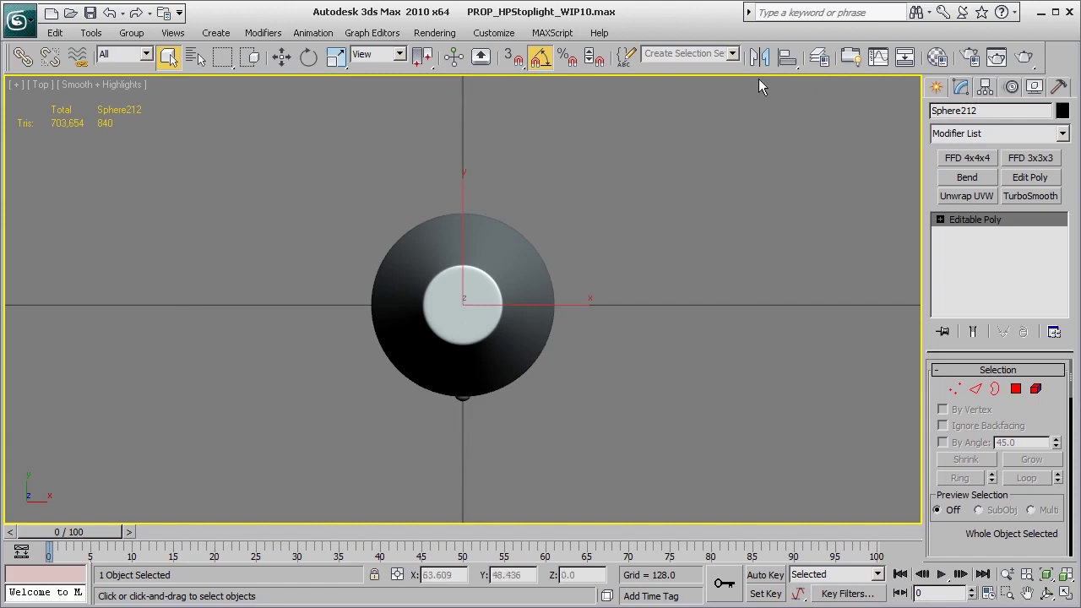
Activate the working pivot at the world origin for the rivet and check its position below the cone.
{"action": "left_click", "coordinate": [982, 91]}
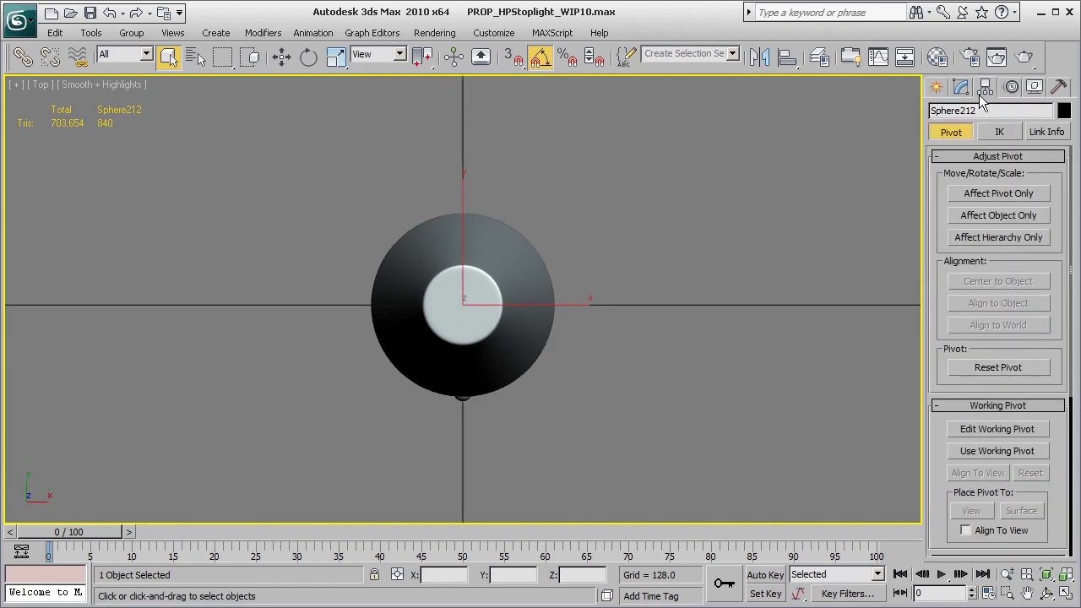
{"action": "left_click", "coordinate": [978, 450]}
{"action": "middle_click_drag", "start_coordinate": [633, 301], "coordinate": [622, 322]}
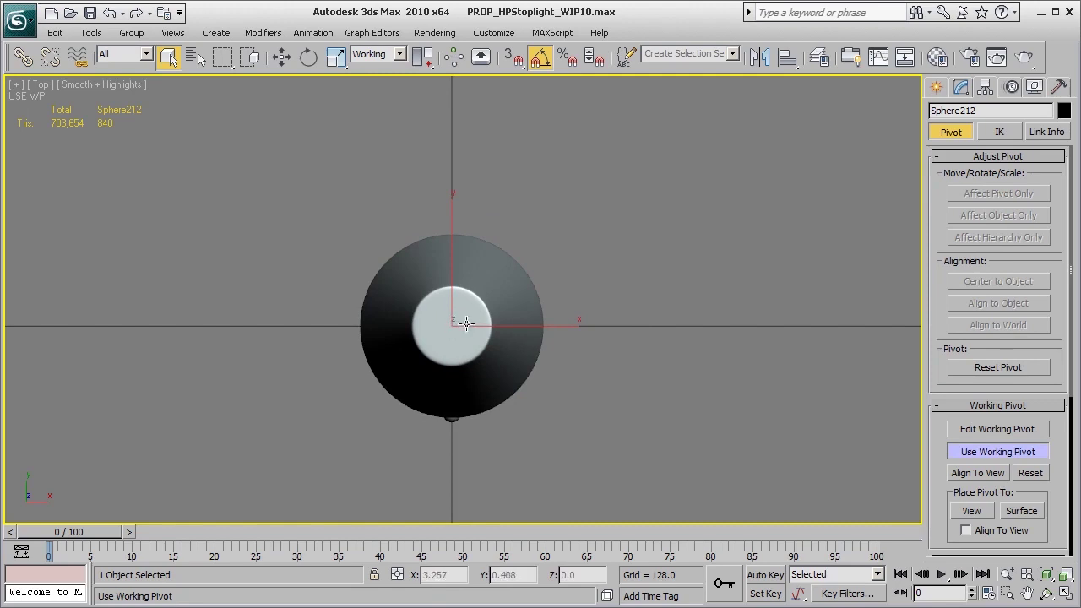
{"action": "middle_click_drag", "start_coordinate": [467, 323], "coordinate": [543, 309]}
{"action": "key", "text": "p"}
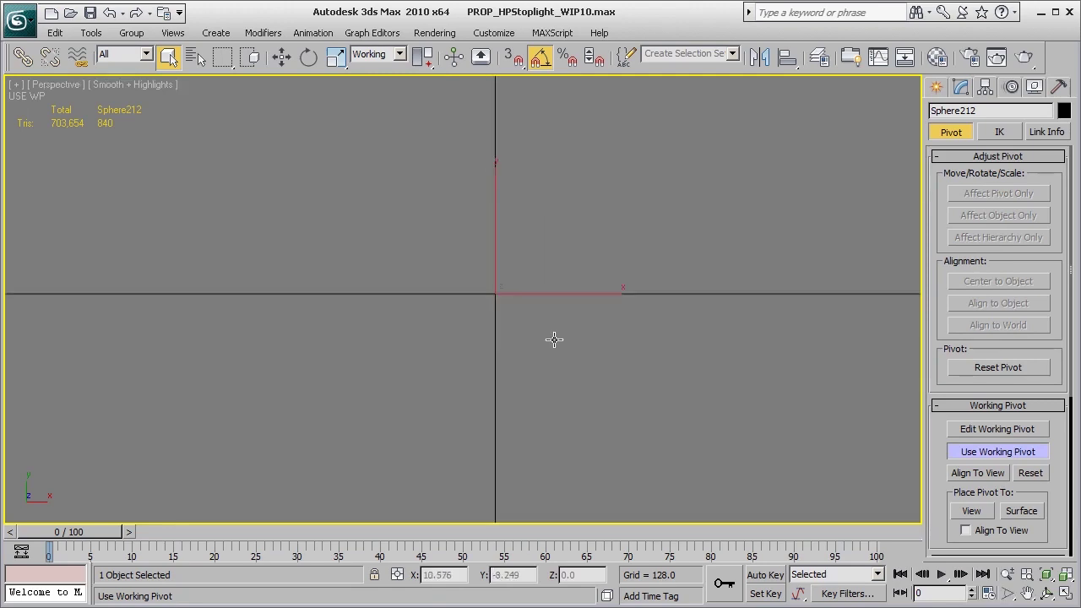
{"action": "scroll", "coordinate": [591, 325], "scroll_direction": "down", "scroll_amount": 10}
{"action": "middle_click_drag", "start_coordinate": [572, 369], "coordinate": [501, 459], "text": "alt"}
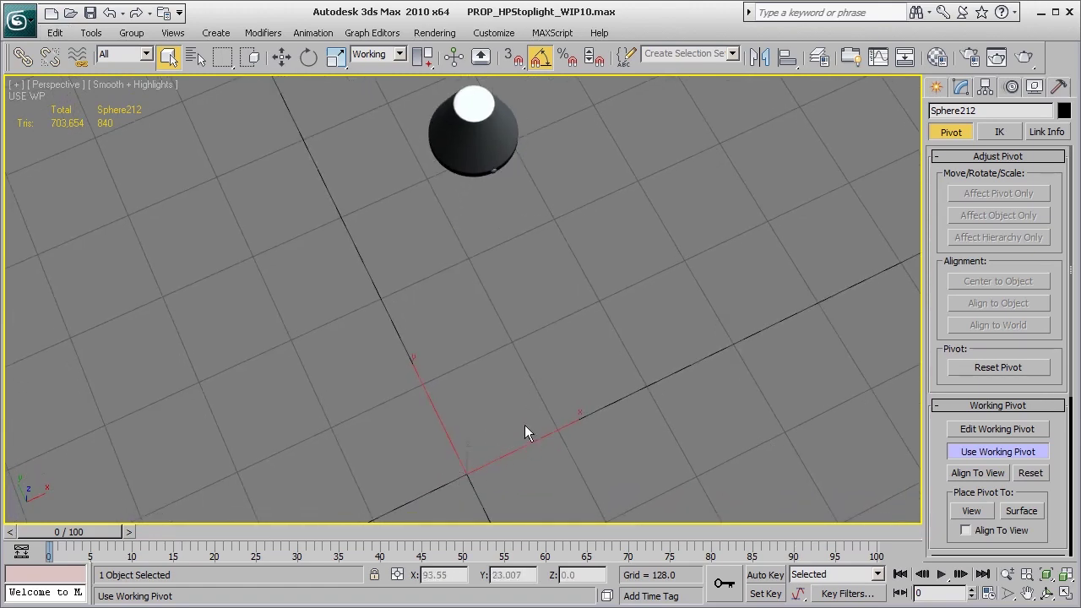
{"action": "middle_click_drag", "start_coordinate": [525, 424], "coordinate": [557, 341], "text": "alt"}
{"action": "key", "text": "t"}
{"action": "scroll", "coordinate": [558, 340], "scroll_direction": "up", "scroll_amount": 10}
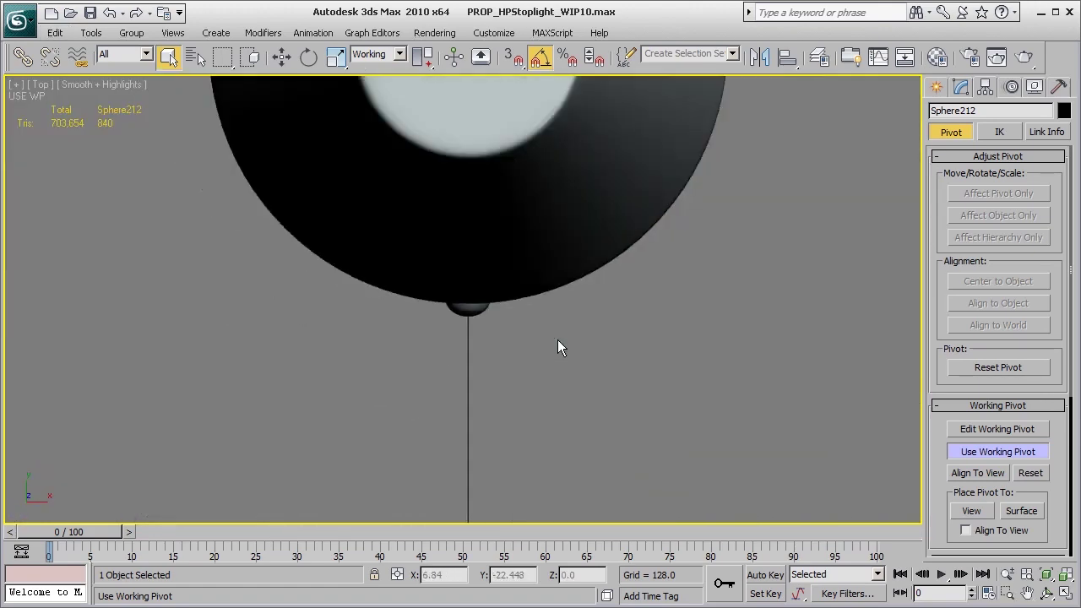
Rotate-clone the rivet by -90 degrees about Z around the working pivot, making three copies as instances.
{"action": "scroll", "coordinate": [523, 254], "scroll_direction": "down", "scroll_amount": 8}
{"action": "key", "text": "e"}
{"action": "scroll", "coordinate": [506, 306], "scroll_direction": "up", "scroll_amount": 3}
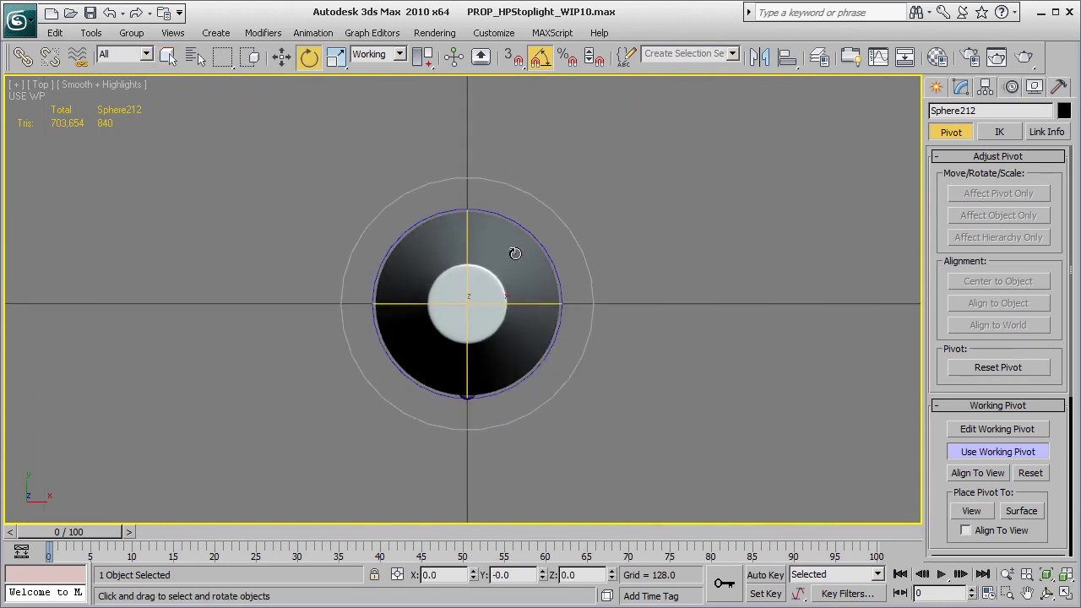
{"action": "mouse_move", "coordinate": [514, 224]}
{"action": "left_mouse_down", "text": "shift"}
{"action": "mouse_move", "coordinate": [558, 234]}
{"action": "mouse_move", "coordinate": [582, 254]}
{"action": "left_mouse_up", "text": "shift"}
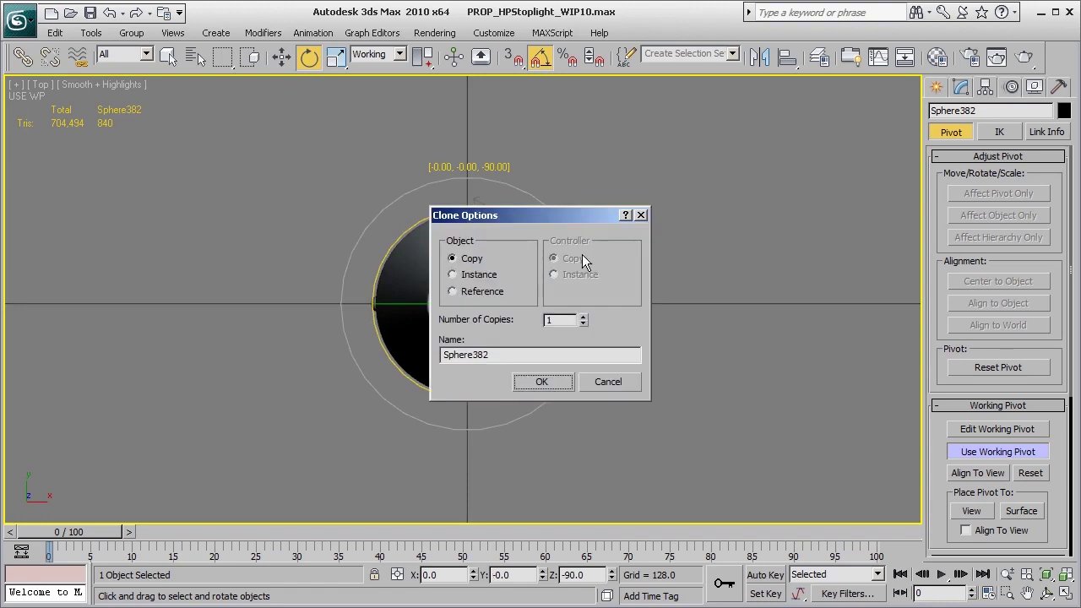
{"action": "left_click", "coordinate": [473, 279]}
{"action": "left_click", "coordinate": [550, 380]}
Return to the perspective view, stop using the working pivot and bring back the object's modifier settings.
{"action": "key", "text": "p"}
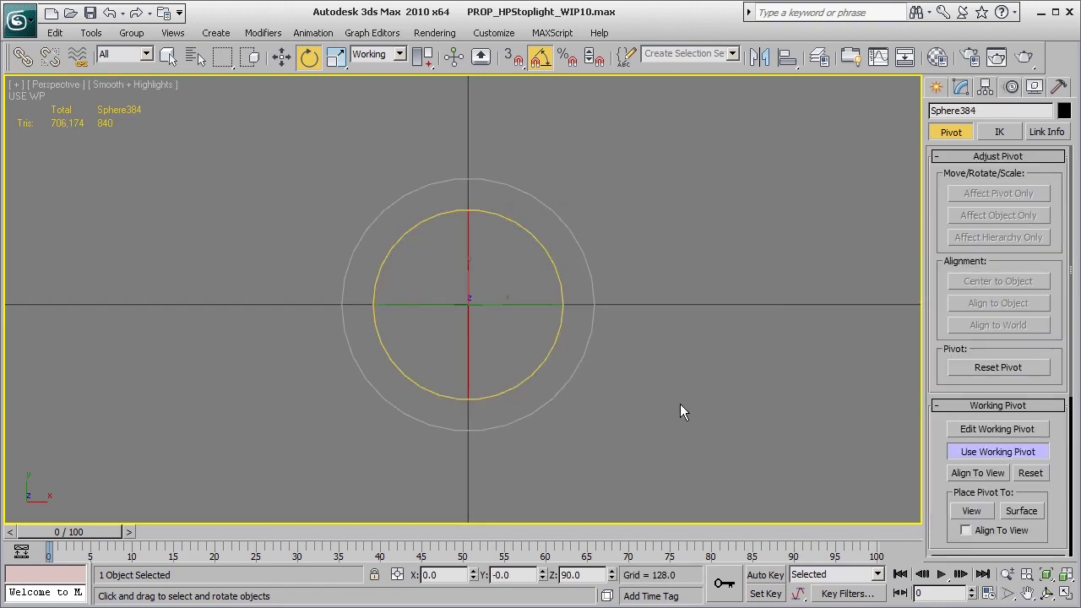
{"action": "left_click", "coordinate": [960, 130]}
{"action": "left_click", "coordinate": [977, 454]}
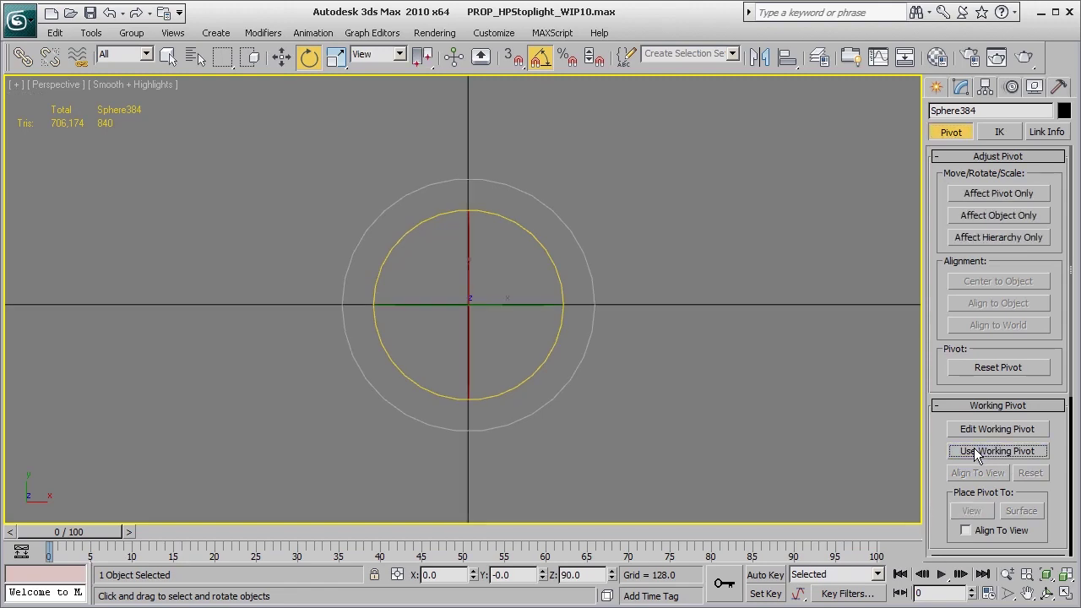
{"action": "left_click", "coordinate": [959, 88]}
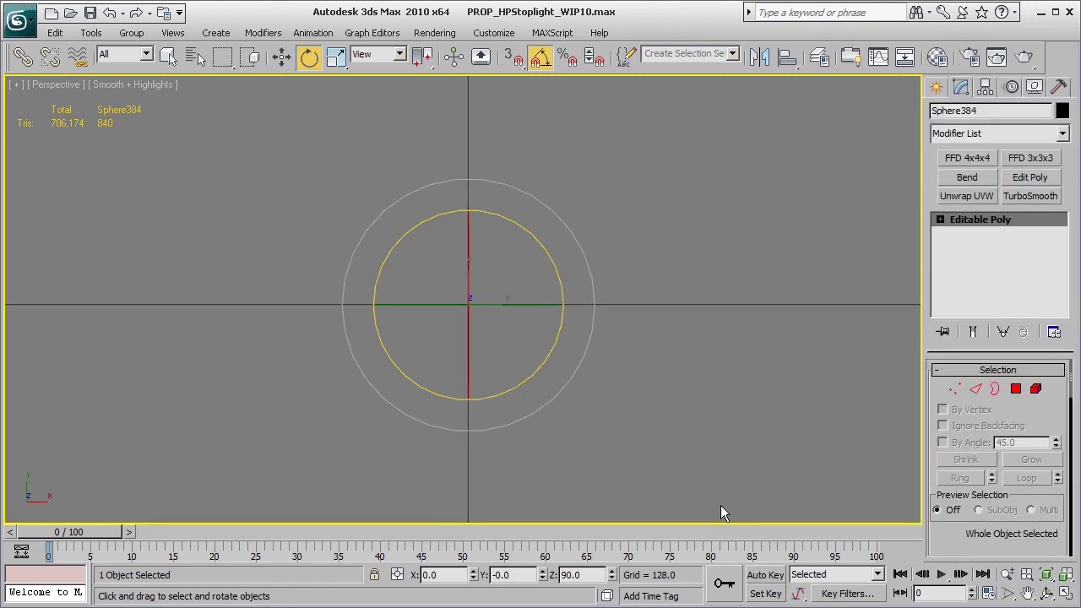
Deselect everything and inspect the rivets around the cone's rim with edged faces displayed.
{"action": "scroll", "coordinate": [665, 435], "scroll_direction": "down", "scroll_amount": 5}
{"action": "middle_click_drag", "start_coordinate": [665, 435], "coordinate": [593, 352], "text": "alt"}
{"action": "scroll", "coordinate": [613, 362], "scroll_direction": "down", "scroll_amount": 10}
{"action": "left_click", "coordinate": [625, 347]}
{"action": "middle_click_drag", "start_coordinate": [396, 349], "coordinate": [461, 352], "text": "alt"}
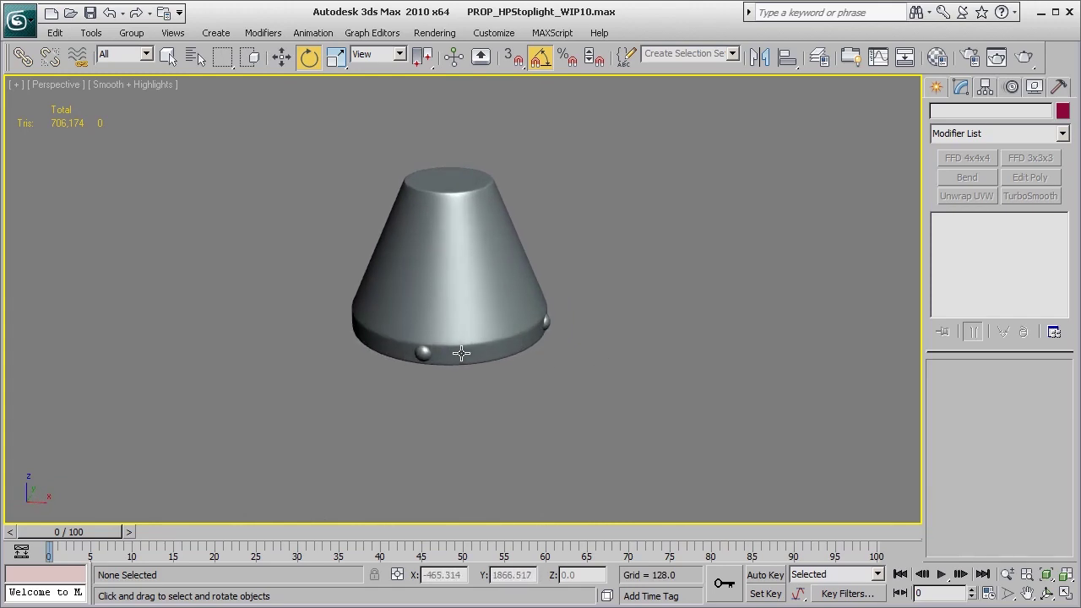
{"action": "middle_click_drag", "start_coordinate": [532, 296], "coordinate": [682, 418], "text": "alt"}
{"action": "scroll", "coordinate": [577, 331], "scroll_direction": "up", "scroll_amount": 2}
{"action": "key", "text": "F4"}
{"action": "key", "text": "w"}
{"action": "scroll", "coordinate": [669, 388], "scroll_direction": "up", "scroll_amount": 4}
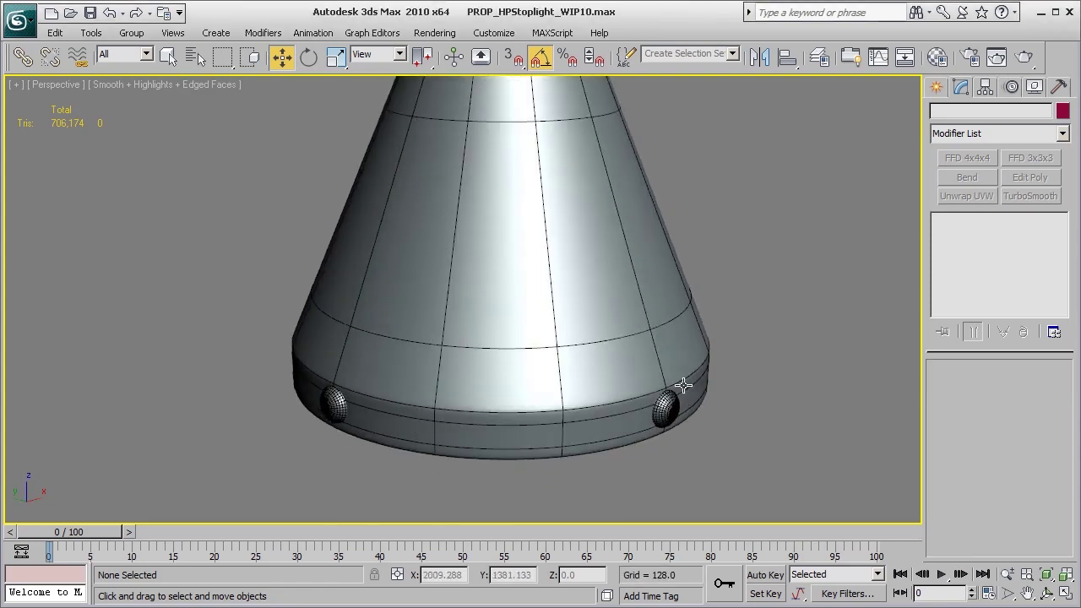
Clone the original rivet along X to about 37.5 beside the cone as an independent copy.
{"action": "left_click", "coordinate": [675, 407]}
{"action": "middle_click_drag", "start_coordinate": [751, 420], "coordinate": [678, 411]}
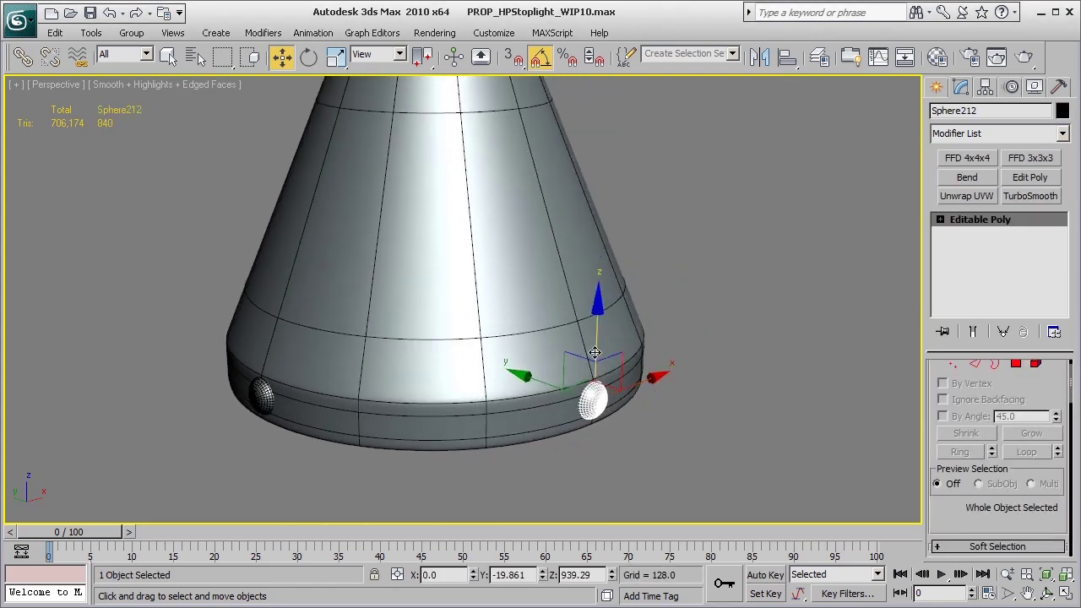
{"action": "scroll", "coordinate": [595, 352], "scroll_direction": "down", "scroll_amount": 3}
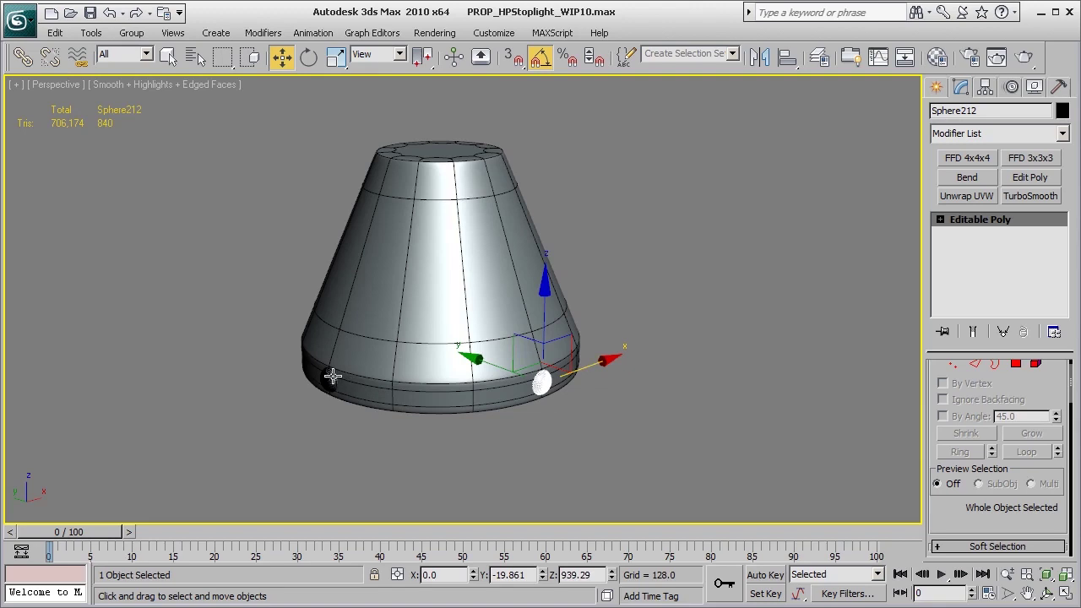
{"action": "middle_click_drag", "start_coordinate": [567, 400], "coordinate": [553, 390]}
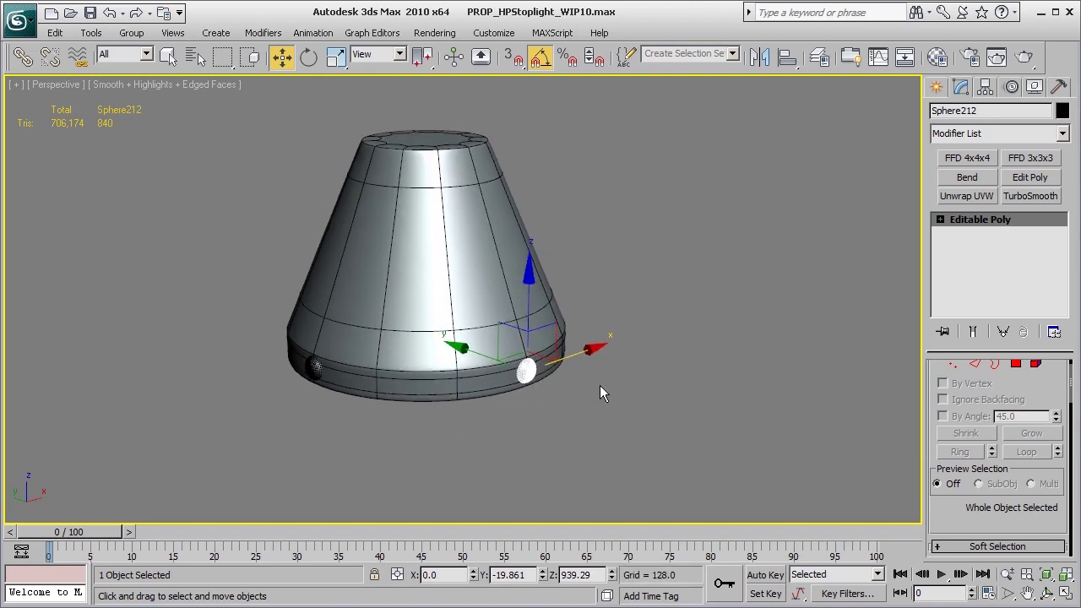
{"action": "left_click_drag", "start_coordinate": [592, 350], "coordinate": [760, 293], "text": "shift"}
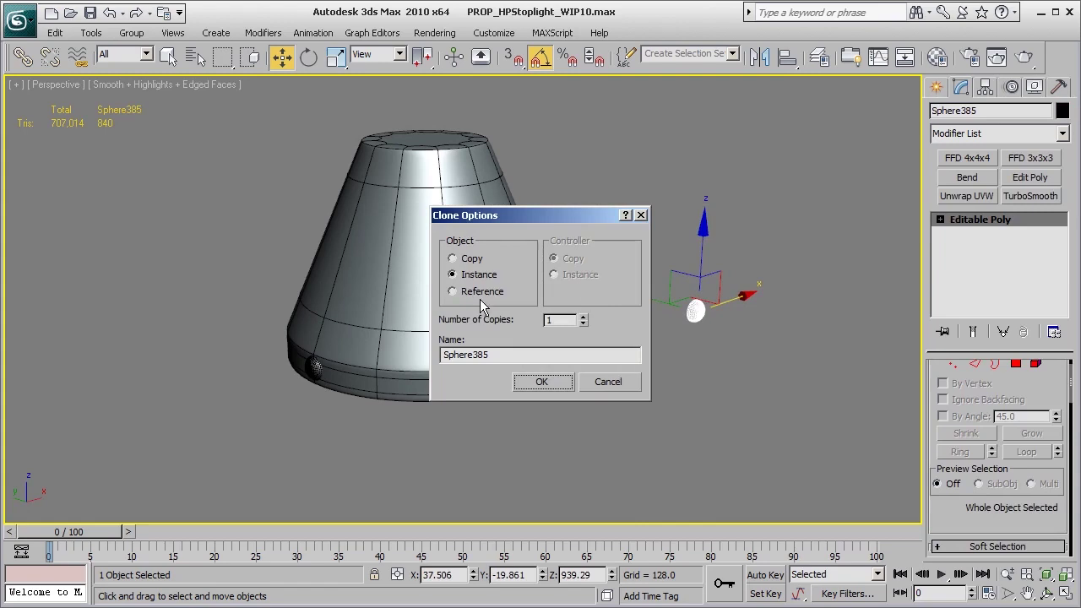
{"action": "left_click", "coordinate": [471, 261]}
{"action": "left_click", "coordinate": [539, 382]}
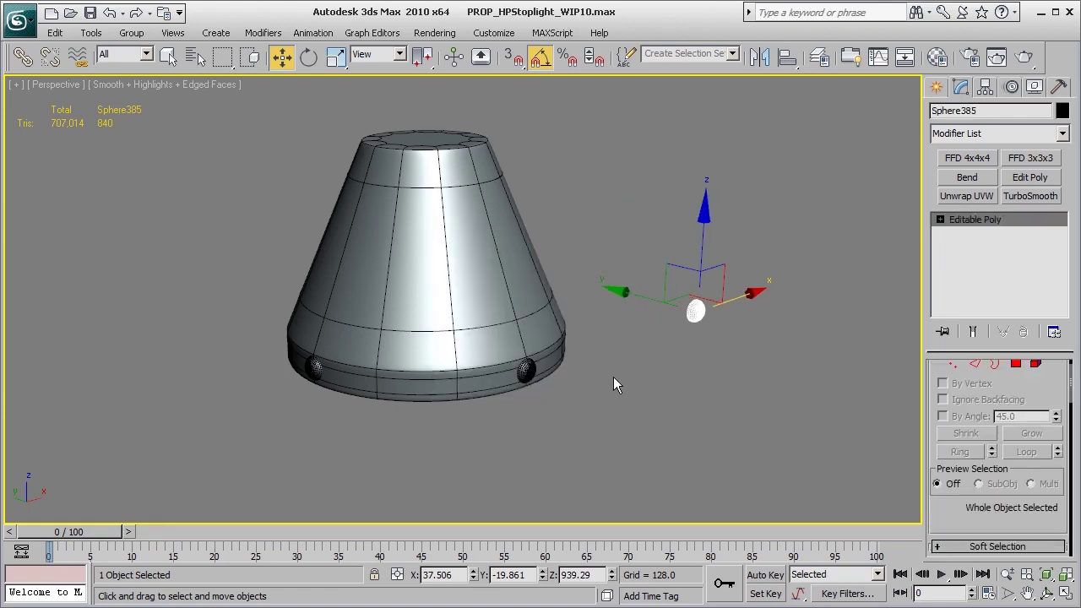
Compare the modifier stack entries of the instanced rivet on the rim and the independent copy beside the cone.
{"action": "middle_click_drag", "start_coordinate": [613, 376], "coordinate": [613, 371]}
{"action": "scroll", "coordinate": [612, 371], "scroll_direction": "up", "scroll_amount": 2}
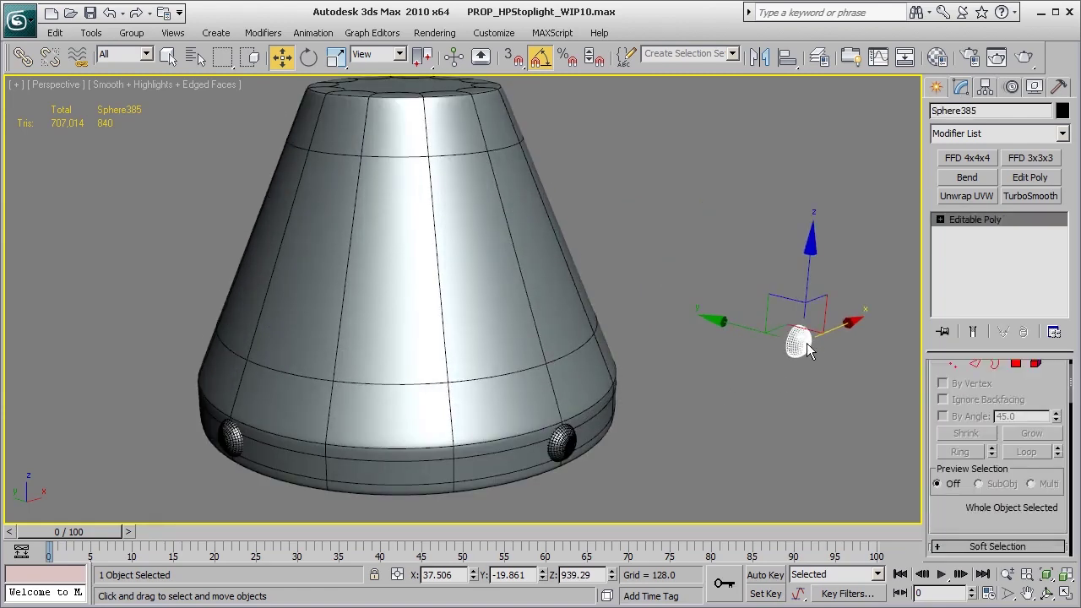
{"action": "scroll", "coordinate": [780, 380], "scroll_direction": "down", "scroll_amount": 3}
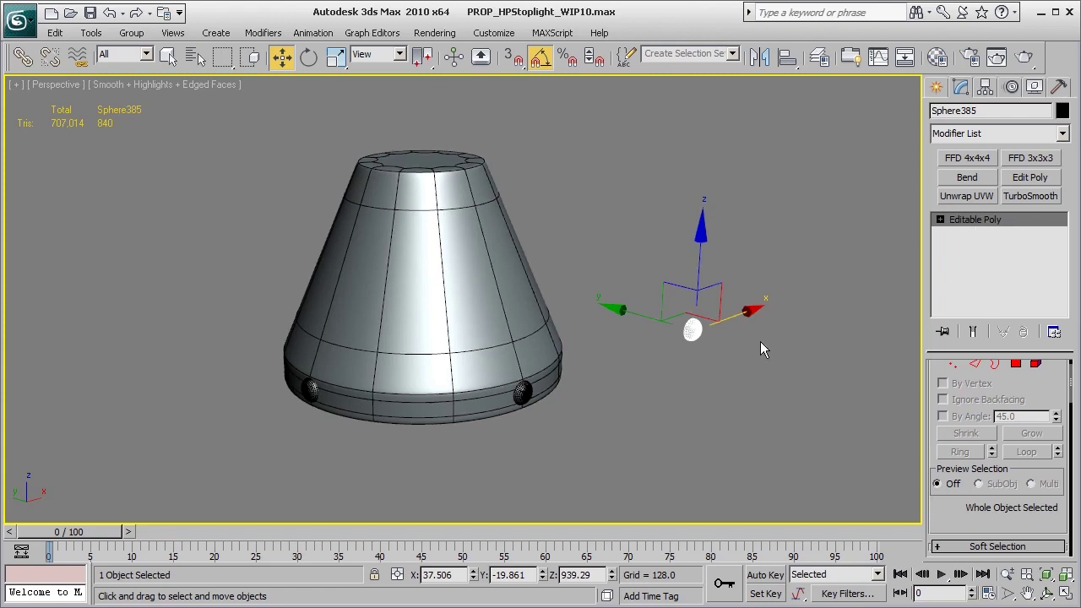
{"action": "middle_click_drag", "start_coordinate": [532, 398], "coordinate": [541, 385]}
{"action": "left_click", "coordinate": [532, 386]}
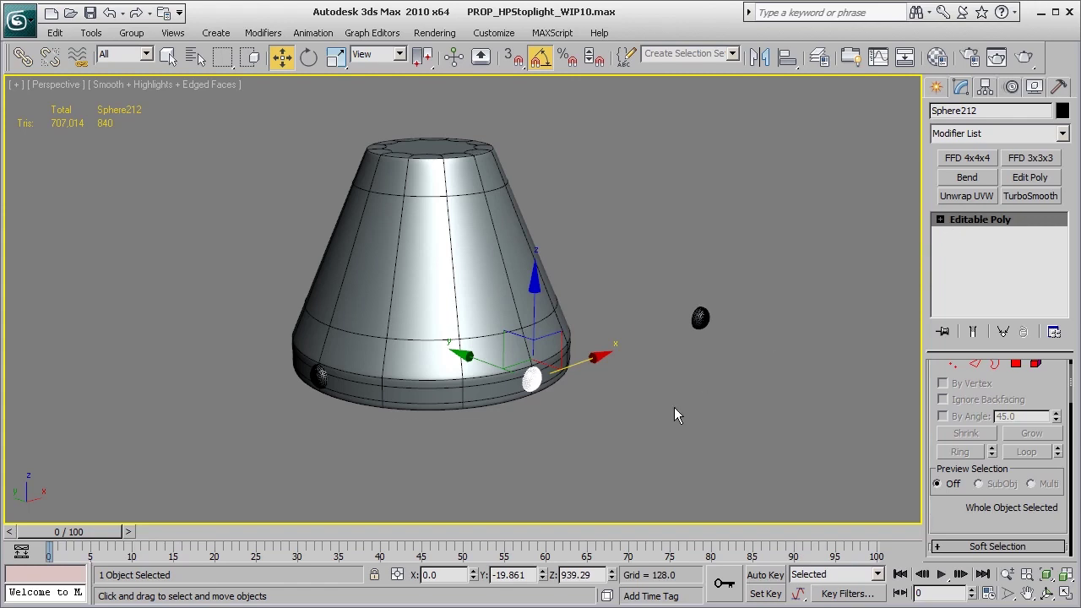
{"action": "scroll", "coordinate": [674, 408], "scroll_direction": "up", "scroll_amount": 3}
{"action": "left_click_drag", "start_coordinate": [791, 360], "coordinate": [791, 358]}
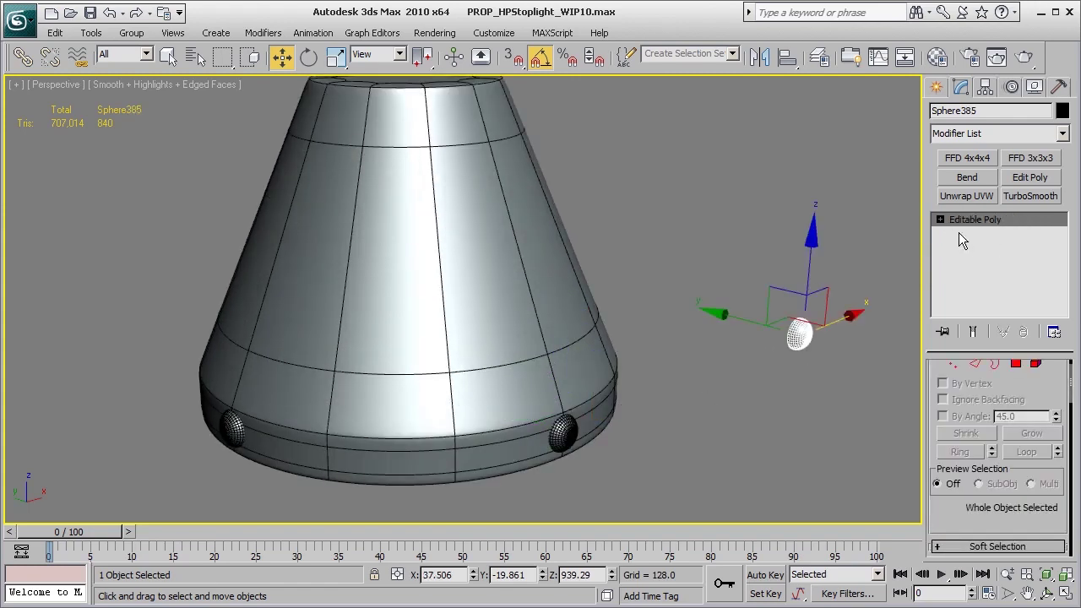
{"action": "middle_click_drag", "start_coordinate": [802, 364], "coordinate": [778, 354]}
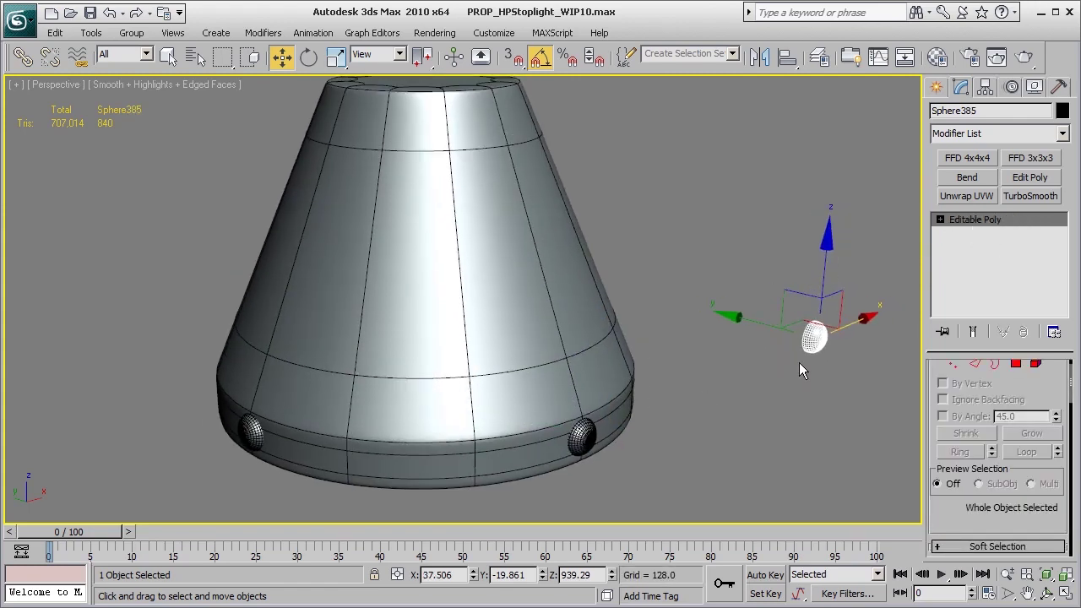
Try moving a group of vertices on the independent rivet copy, undo the move and leave vertex editing.
{"action": "key", "text": "1"}
{"action": "middle_click_drag", "start_coordinate": [821, 403], "coordinate": [807, 405]}
{"action": "left_click", "coordinate": [847, 393]}
{"action": "left_click_drag", "start_coordinate": [871, 275], "coordinate": [802, 427]}
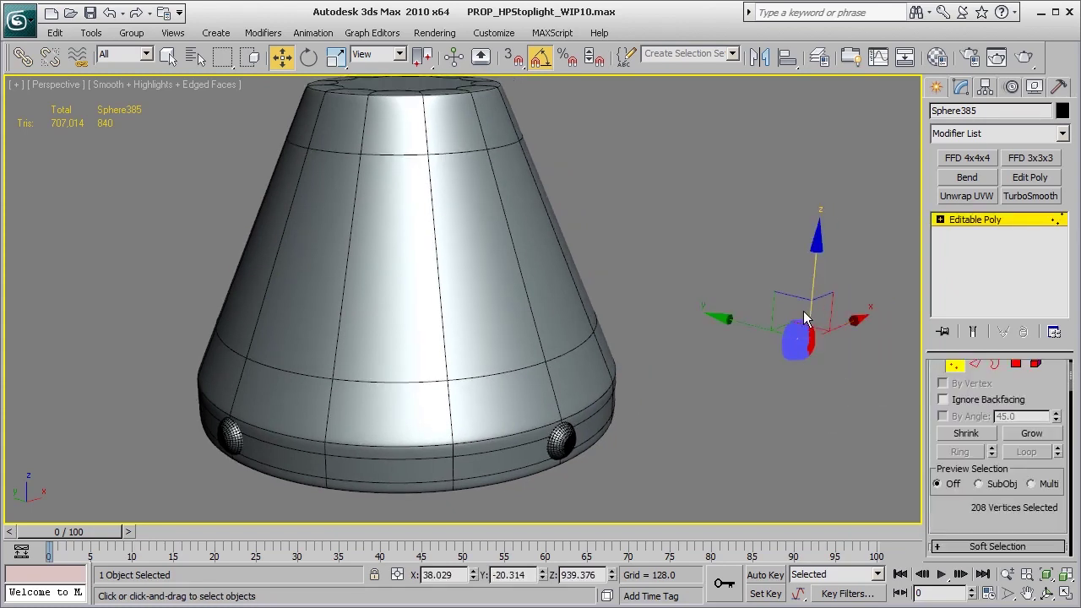
{"action": "left_click", "coordinate": [825, 244]}
{"action": "left_click_drag", "start_coordinate": [825, 244], "coordinate": [781, 339]}
{"action": "left_click_drag", "start_coordinate": [816, 282], "coordinate": [826, 351]}
{"action": "key", "text": "ctrl+z"}
{"action": "left_click", "coordinate": [996, 221]}
Select the independent rivet copy beside the cone as a whole object.
{"action": "mouse_move", "coordinate": [746, 297]}
{"action": "left_mouse_down"}
{"action": "mouse_move", "coordinate": [747, 311]}
{"action": "mouse_move", "coordinate": [856, 397]}
{"action": "left_mouse_up"}
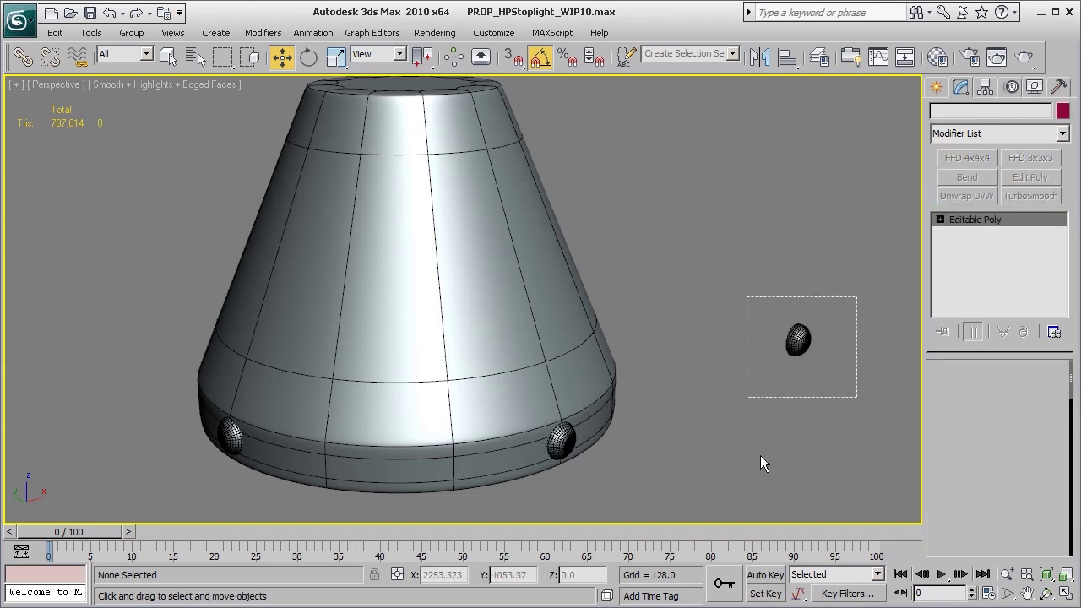
{"action": "scroll", "coordinate": [726, 430], "scroll_direction": "down", "scroll_amount": 3}
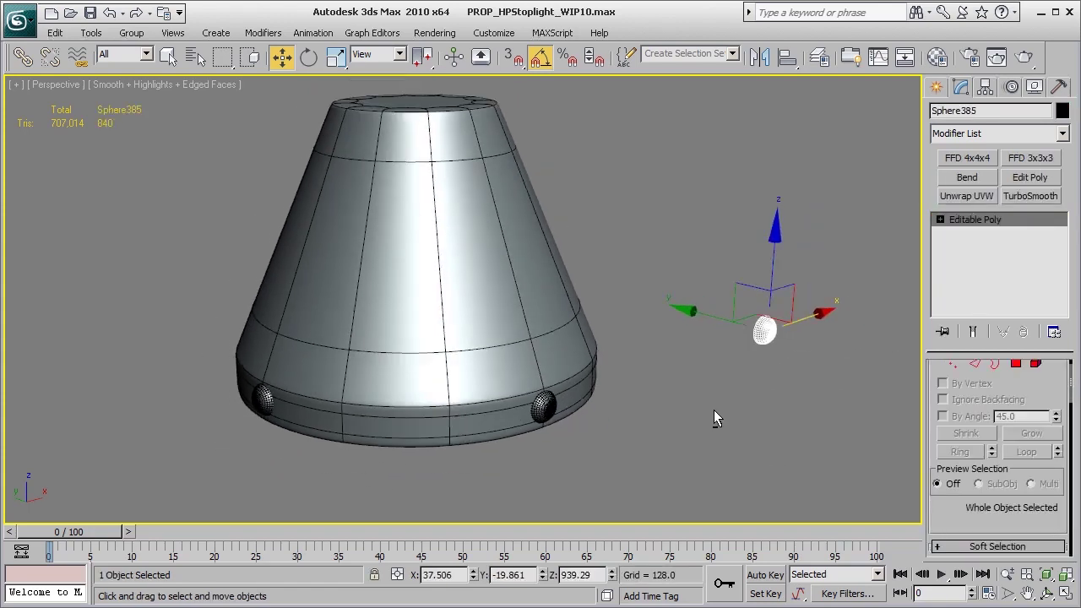
{"action": "scroll", "coordinate": [714, 418], "scroll_direction": "up", "scroll_amount": 3}
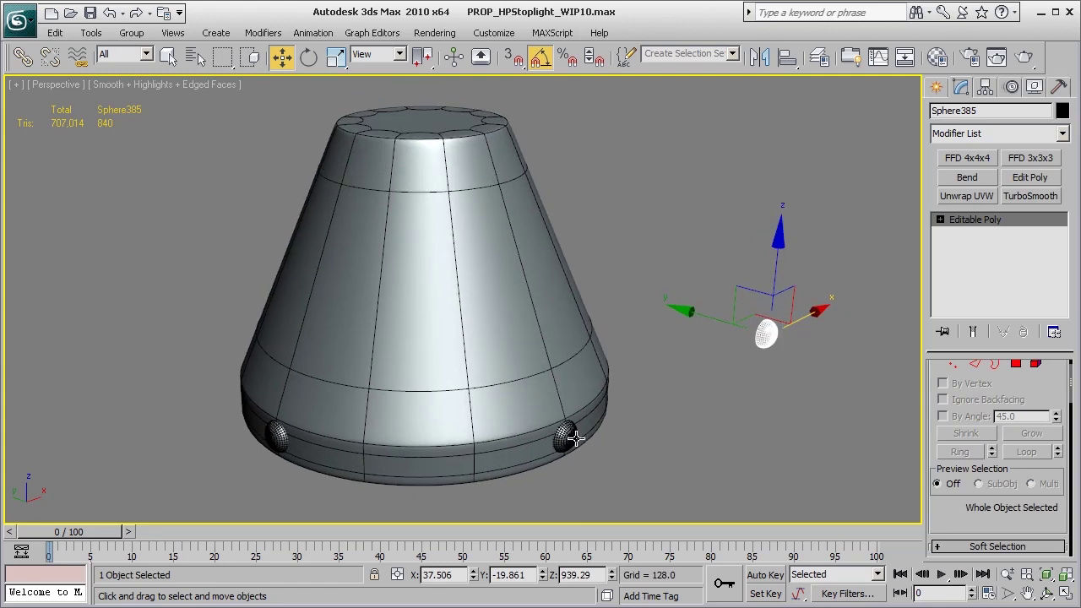
{"action": "left_click", "coordinate": [684, 414]}
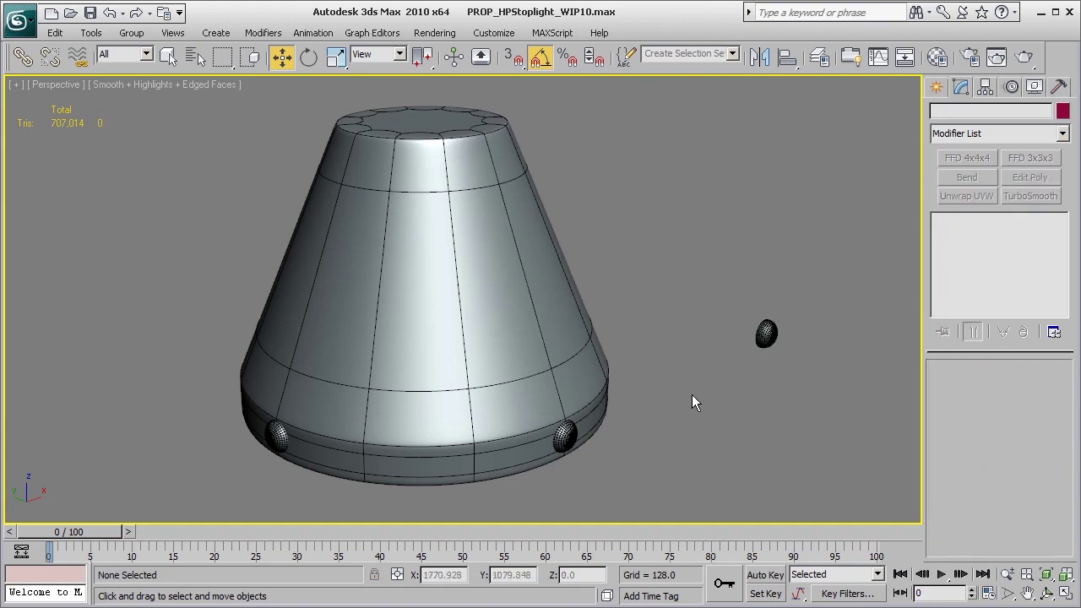
{"action": "left_click", "coordinate": [766, 332]}
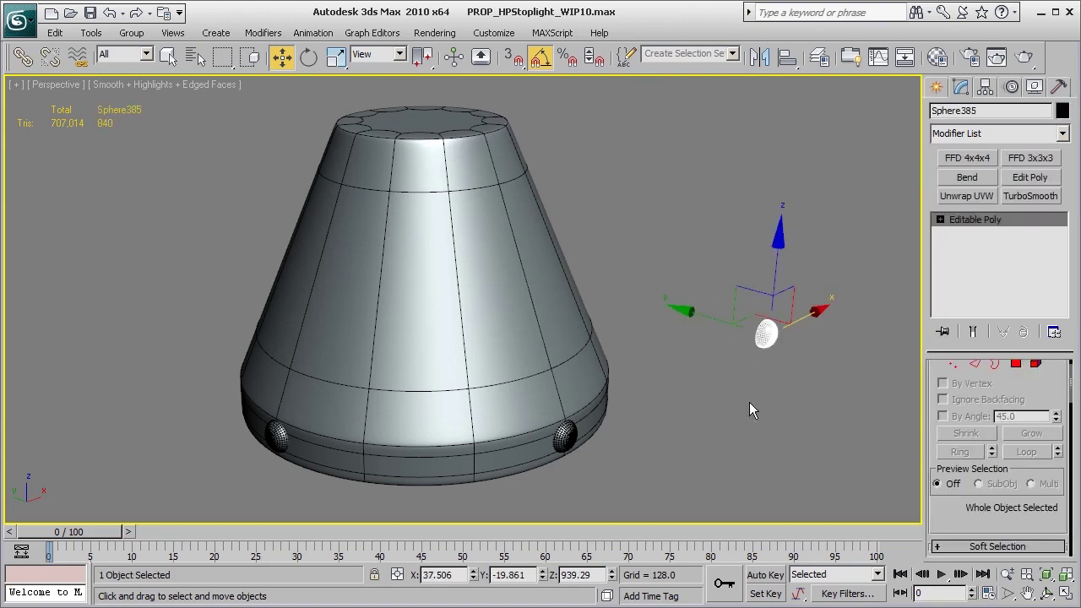
Delete the independent rivet copy beside the cone.
{"action": "left_click", "coordinate": [833, 245]}
{"action": "left_click", "coordinate": [766, 333]}
{"action": "key", "text": "Delete"}
Clone the original rivet on the rim along X to about 27.9 beside the cone as an instance.
{"action": "left_click", "coordinate": [564, 436]}
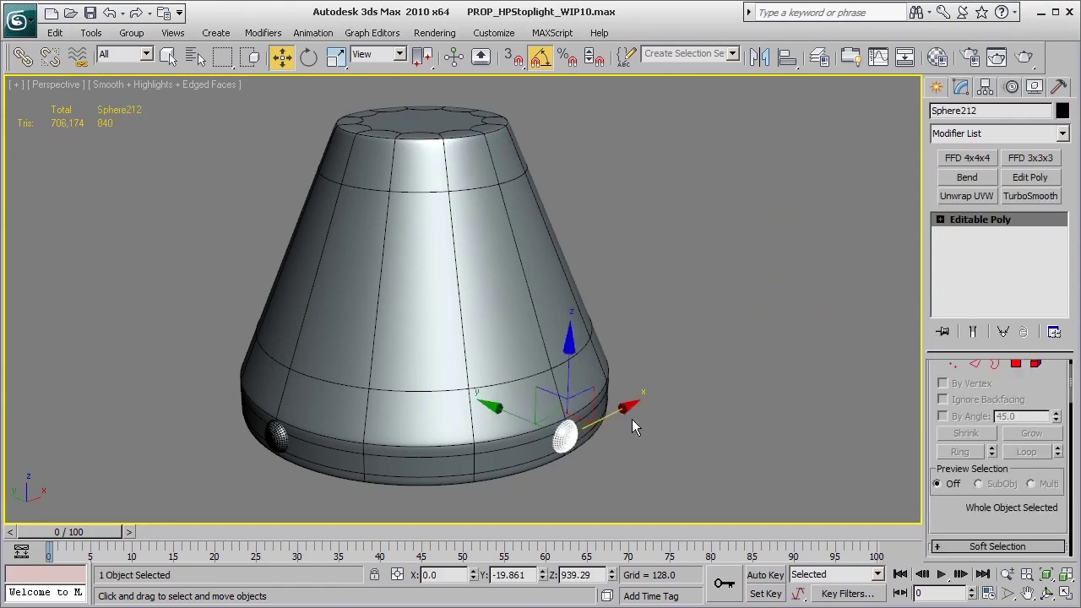
{"action": "mouse_move", "coordinate": [625, 408]}
{"action": "left_mouse_down", "text": "shift"}
{"action": "mouse_move", "coordinate": [705, 304]}
{"action": "mouse_move", "coordinate": [783, 331]}
{"action": "left_mouse_up", "text": "shift"}
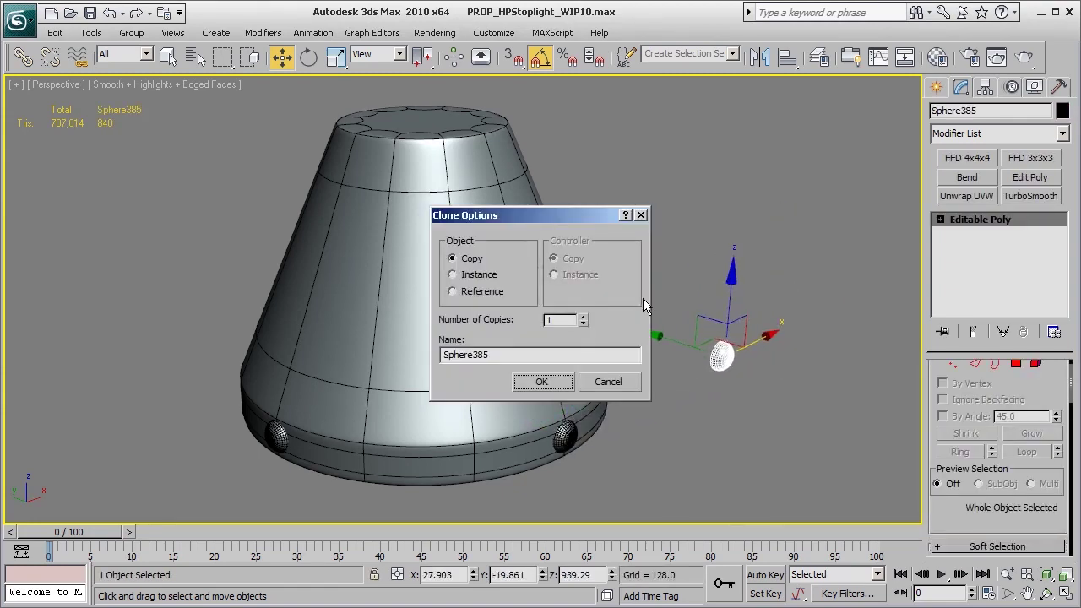
{"action": "left_click", "coordinate": [452, 275]}
{"action": "left_click", "coordinate": [544, 382]}
Try moving a group of vertices on the instanced rivet beside the cone, and undo the move.
{"action": "key", "text": "1"}
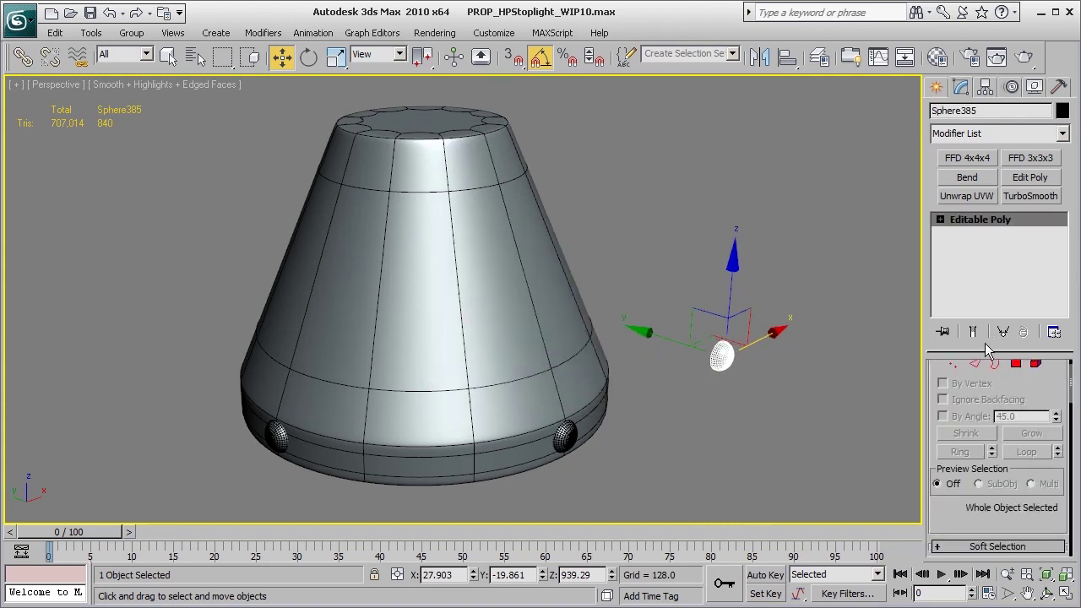
{"action": "left_click_drag", "start_coordinate": [838, 256], "coordinate": [721, 415]}
{"action": "left_click_drag", "start_coordinate": [737, 283], "coordinate": [820, 302]}
{"action": "key", "text": "ctrl+z"}
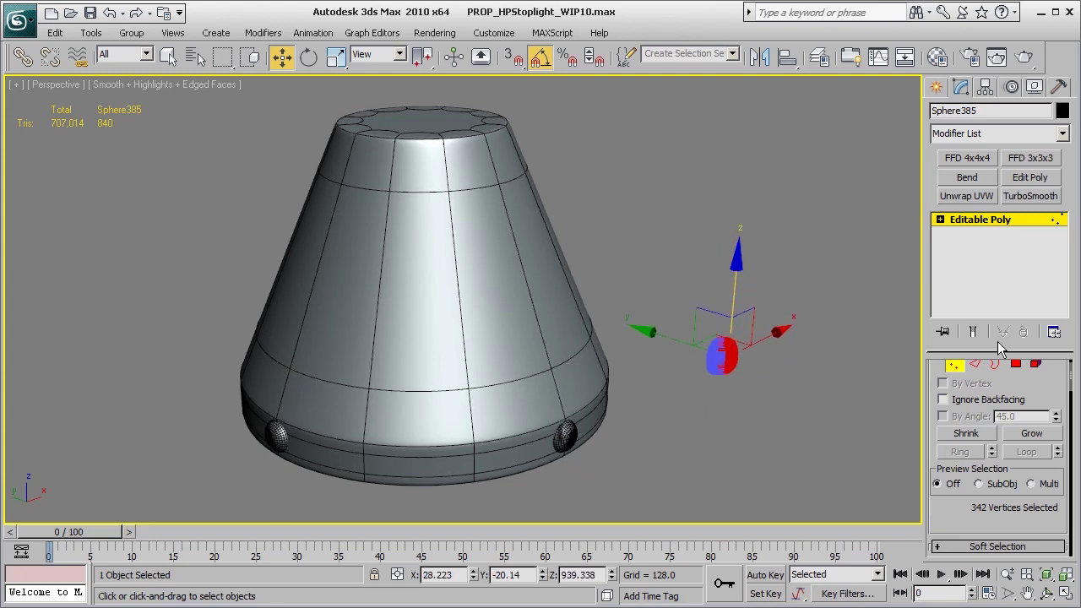
Apply Auto Smooth with a 45.0 threshold to all polygons of the instanced rivet, leave polygon editing and deselect it.
{"action": "left_click", "coordinate": [1015, 363]}
{"action": "left_click", "coordinate": [707, 431]}
{"action": "key", "text": "ctrl+z"}
{"action": "scroll", "coordinate": [1040, 386], "scroll_direction": "down", "scroll_amount": 15}
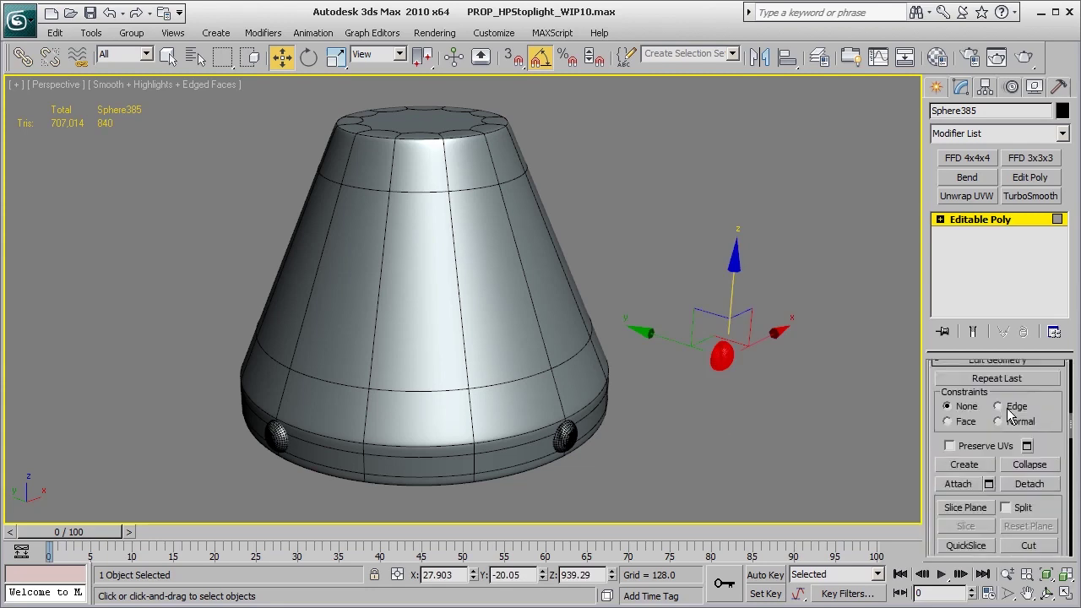
{"action": "left_click", "coordinate": [964, 466]}
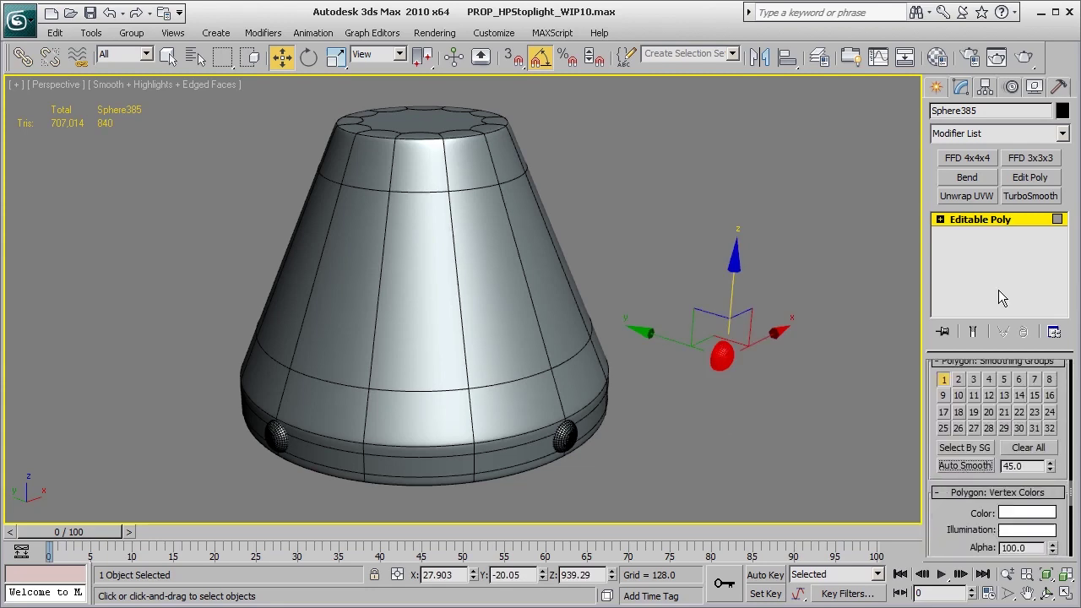
{"action": "left_click", "coordinate": [993, 221]}
{"action": "left_click", "coordinate": [741, 422]}
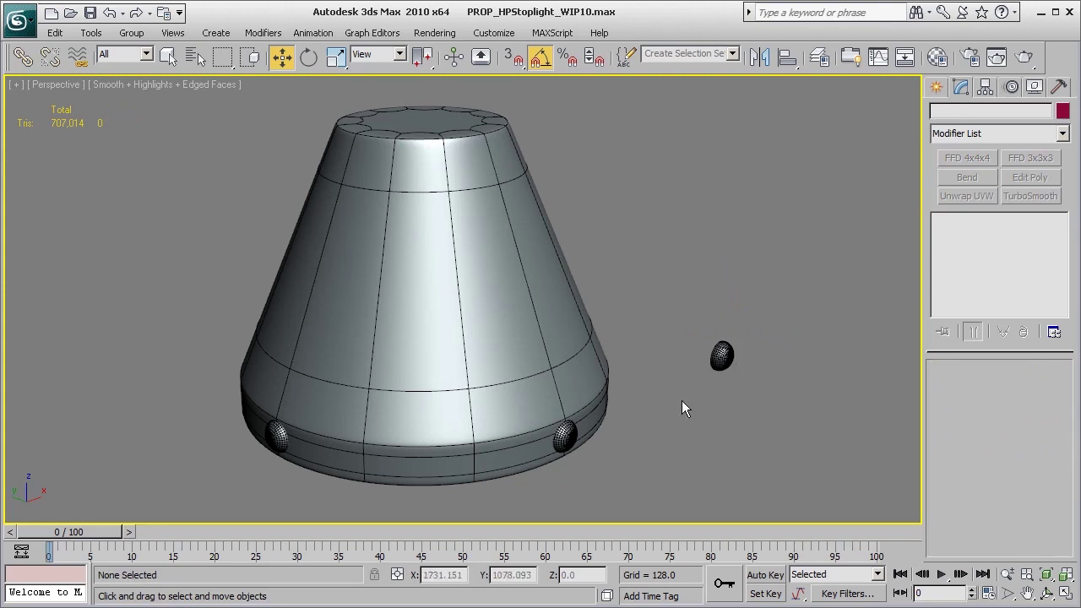
Delete the instanced rivet beside the cone.
{"action": "left_click", "coordinate": [719, 359]}
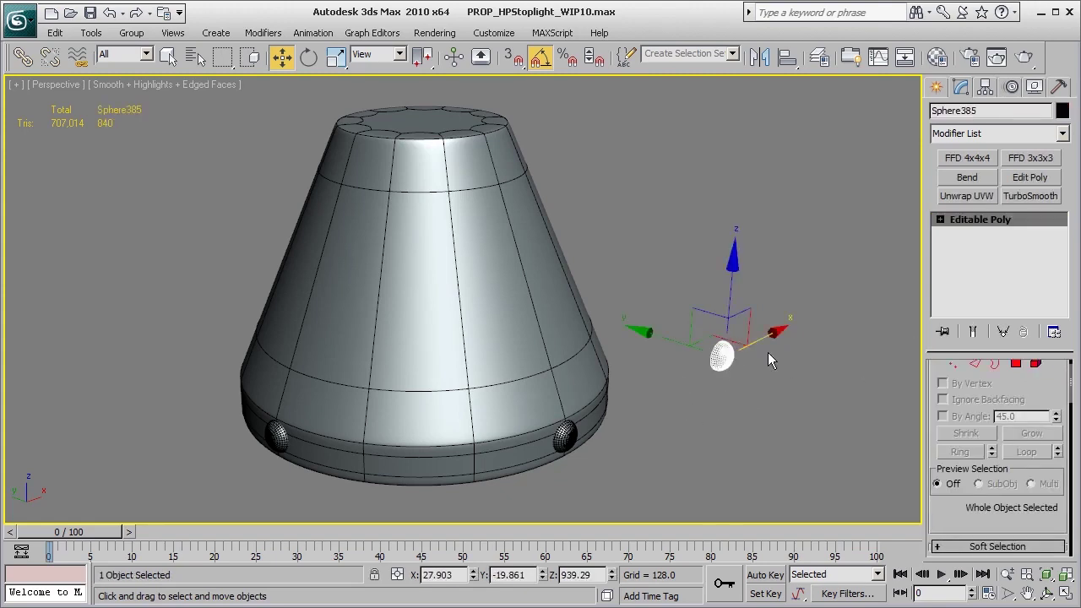
{"action": "left_click", "coordinate": [715, 425]}
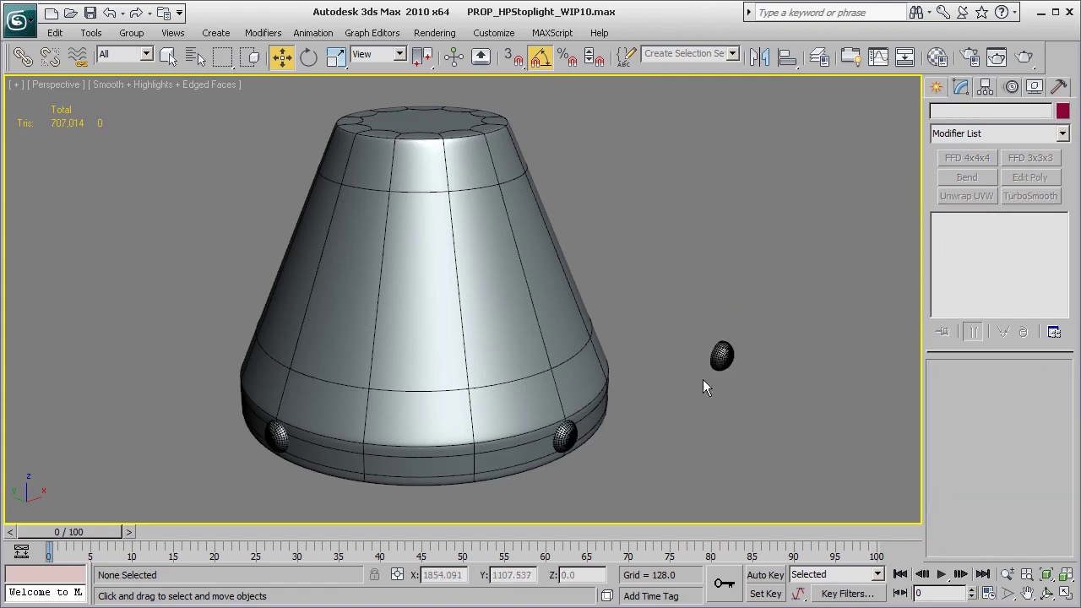
{"action": "left_click_drag", "start_coordinate": [767, 317], "coordinate": [668, 453]}
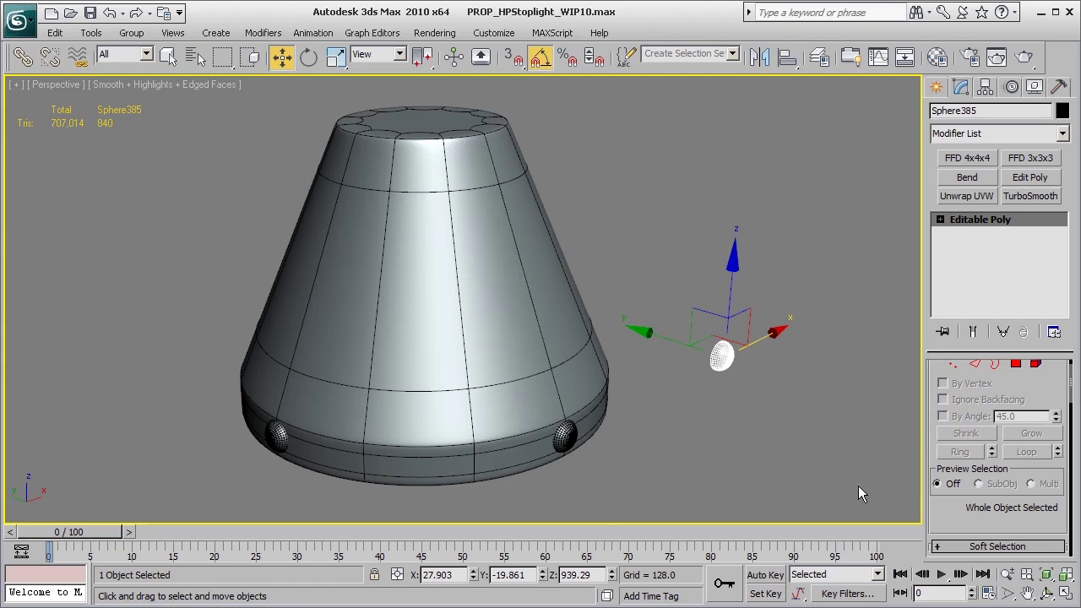
{"action": "left_click", "coordinate": [1006, 574]}
{"action": "left_click_drag", "start_coordinate": [763, 415], "coordinate": [762, 429]}
{"action": "key", "text": "w"}
{"action": "middle_click_drag", "start_coordinate": [681, 433], "coordinate": [692, 428]}
{"action": "left_click", "coordinate": [742, 361]}
{"action": "left_click_drag", "start_coordinate": [767, 272], "coordinate": [682, 418]}
{"action": "middle_click_drag", "start_coordinate": [666, 382], "coordinate": [681, 395]}
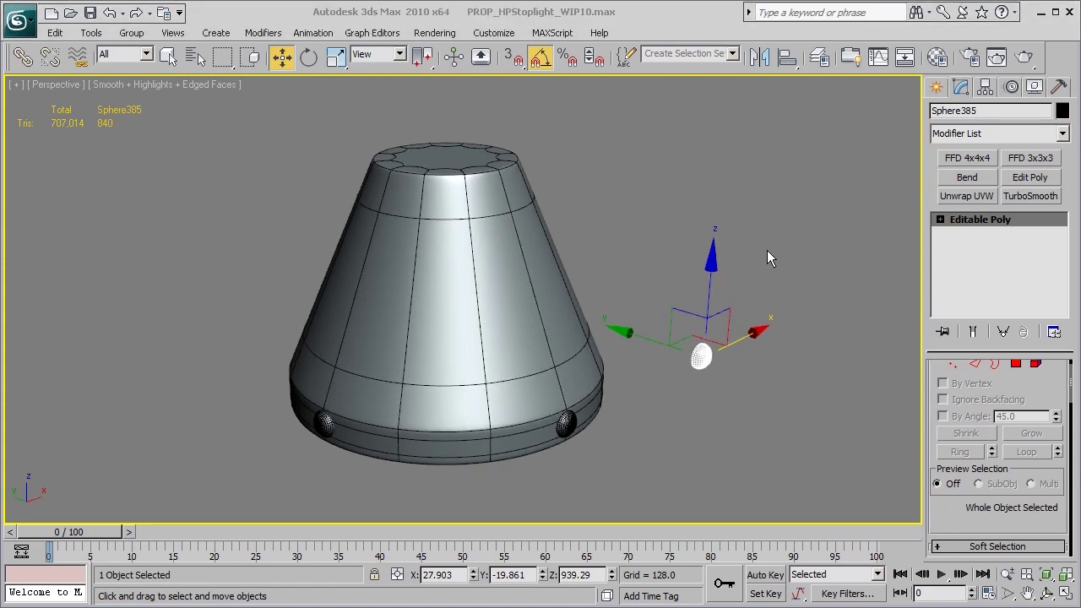
{"action": "middle_click_drag", "start_coordinate": [773, 298], "coordinate": [777, 275]}
{"action": "key", "text": "Delete"}
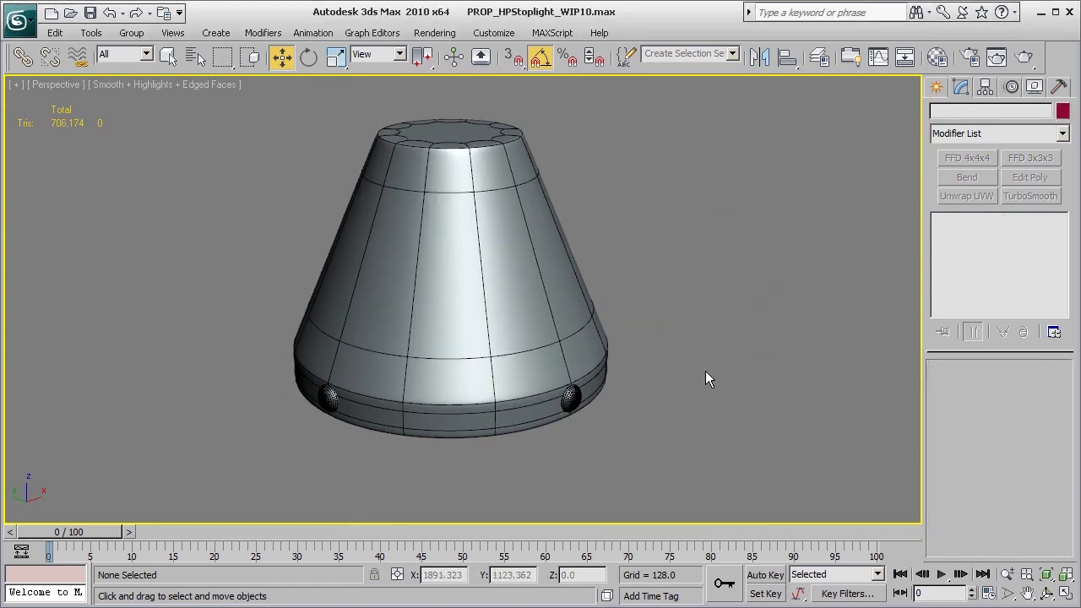
Select the original rivet on the cone's rim and examine how it sits on the rim from several sides.
{"action": "middle_click_drag", "start_coordinate": [614, 395], "coordinate": [641, 345]}
{"action": "left_click", "coordinate": [597, 346]}
{"action": "middle_click_drag", "start_coordinate": [704, 380], "coordinate": [666, 352], "text": "alt"}
{"action": "middle_click_drag", "start_coordinate": [540, 390], "coordinate": [668, 367]}
{"action": "scroll", "coordinate": [681, 368], "scroll_direction": "up", "scroll_amount": 3}
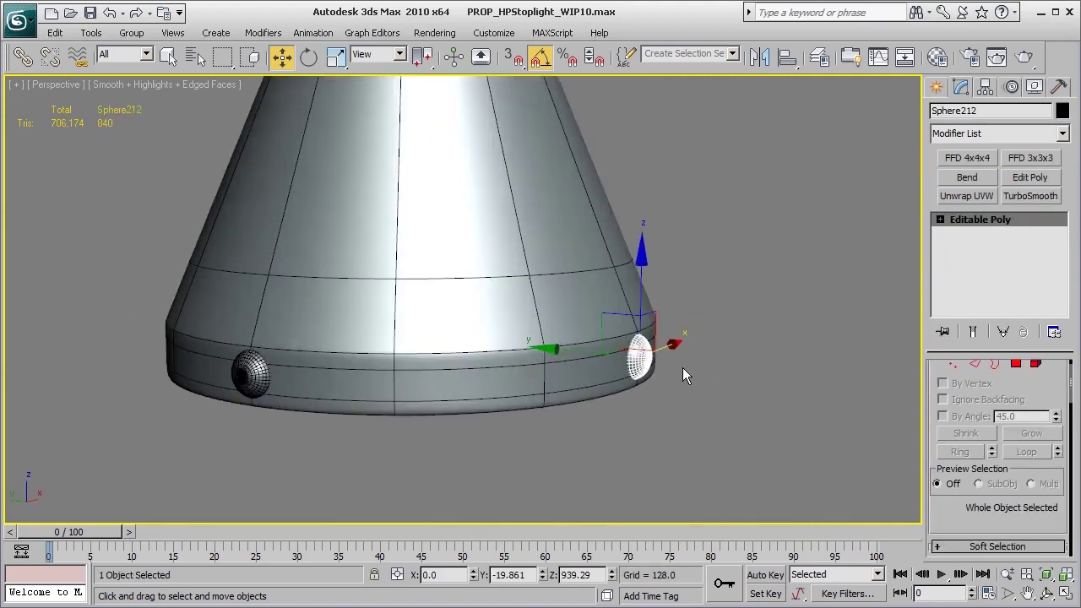
{"action": "middle_click_drag", "start_coordinate": [752, 358], "coordinate": [742, 367], "text": "alt"}
{"action": "middle_click_drag", "start_coordinate": [787, 338], "coordinate": [722, 368]}
{"action": "middle_click_drag", "start_coordinate": [723, 368], "coordinate": [686, 367], "text": "alt"}
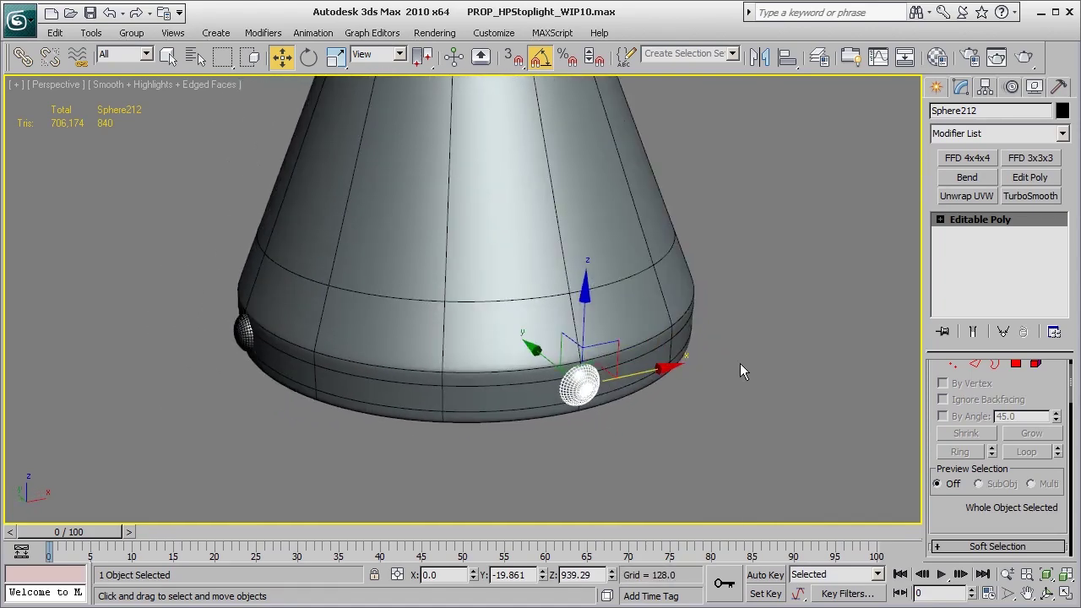
{"action": "scroll", "coordinate": [430, 348], "scroll_direction": "down", "scroll_amount": 4}
{"action": "middle_click_drag", "start_coordinate": [430, 352], "coordinate": [474, 342], "text": "alt"}
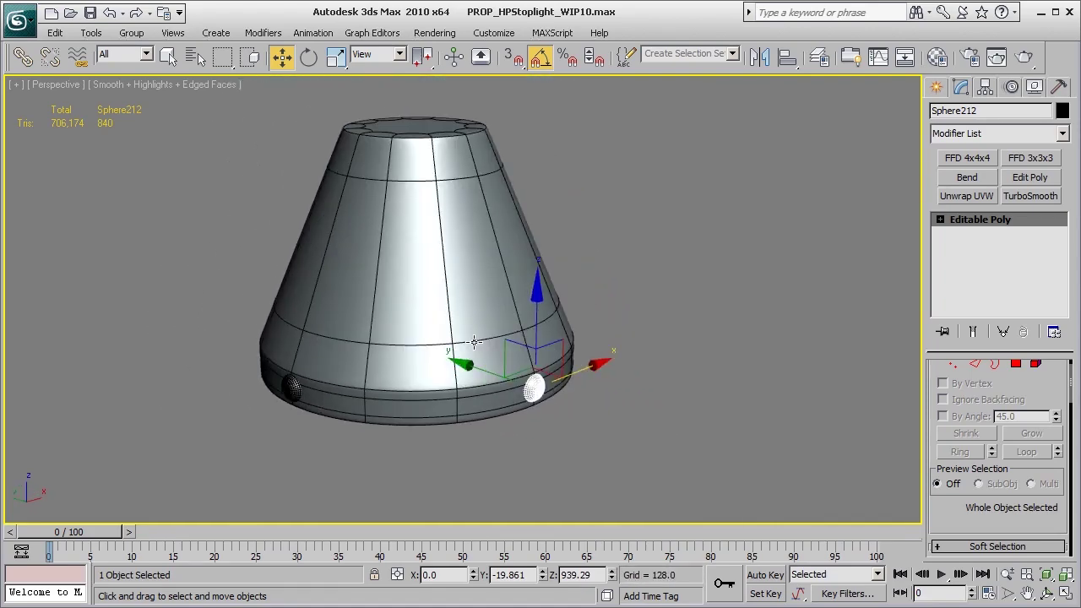
{"action": "middle_click_drag", "start_coordinate": [597, 366], "coordinate": [597, 309]}
{"action": "scroll", "coordinate": [598, 309], "scroll_direction": "up", "scroll_amount": 3}
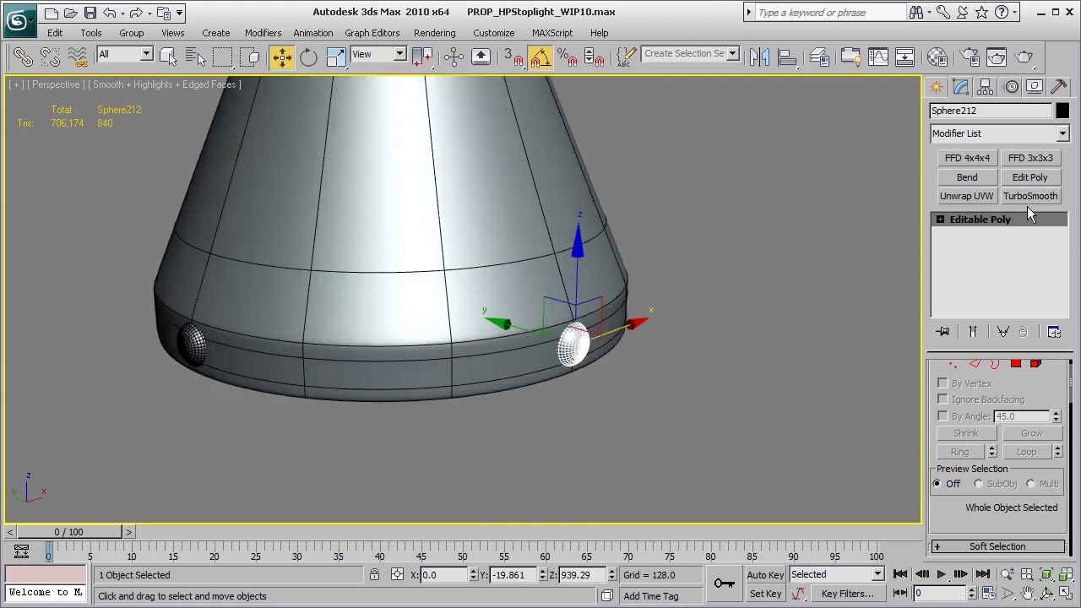
{"action": "middle_click_drag", "start_coordinate": [645, 422], "coordinate": [570, 397]}
{"action": "scroll", "coordinate": [570, 398], "scroll_direction": "up", "scroll_amount": 3}
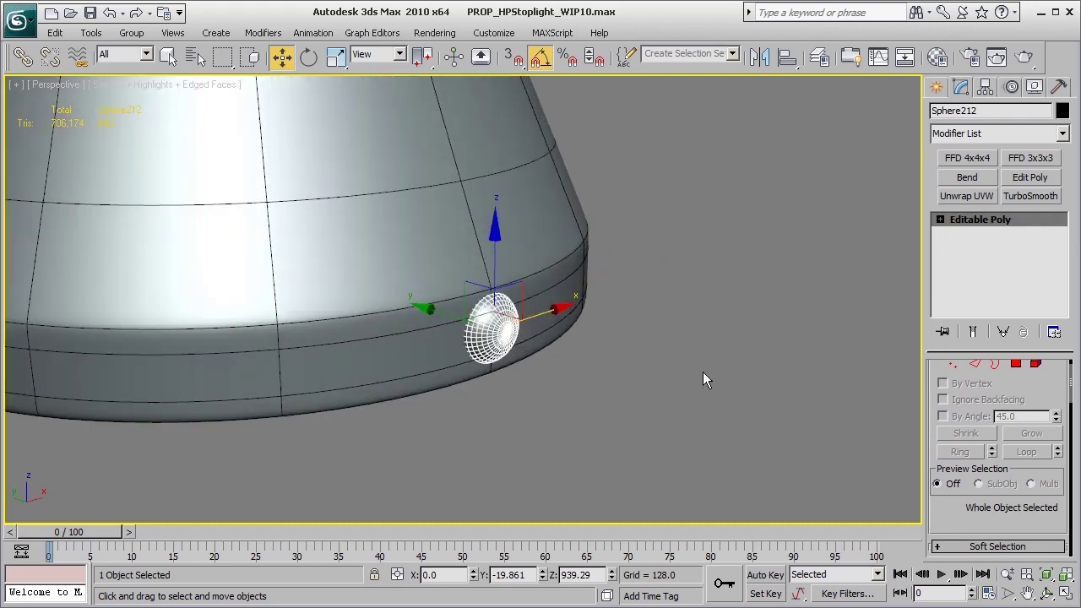
{"action": "scroll", "coordinate": [662, 380], "scroll_direction": "down", "scroll_amount": 5}
{"action": "middle_click_drag", "start_coordinate": [734, 376], "coordinate": [639, 386], "text": "alt"}
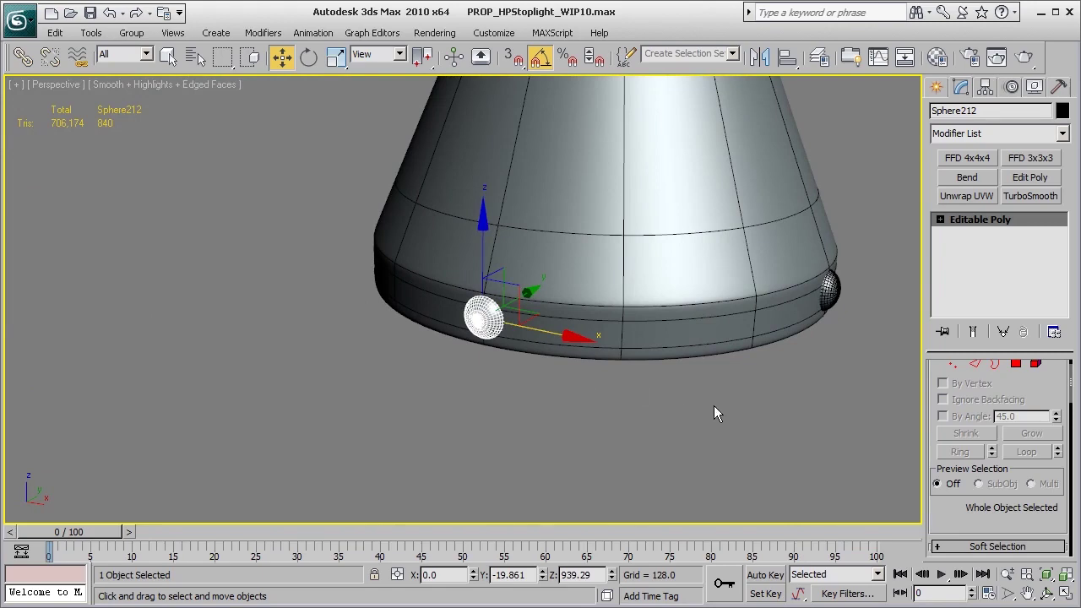
{"action": "middle_click_drag", "start_coordinate": [713, 405], "coordinate": [596, 429]}
{"action": "scroll", "coordinate": [583, 429], "scroll_direction": "up", "scroll_amount": 3}
{"action": "middle_click_drag", "start_coordinate": [445, 426], "coordinate": [566, 374], "text": "alt"}
{"action": "scroll", "coordinate": [623, 388], "scroll_direction": "up", "scroll_amount": 3}
Isolate the original rivet, framed in the viewport with edged faces turned off.
{"action": "key", "text": "z"}
{"action": "key", "text": "F4"}
{"action": "key", "text": "alt+q"}
Add a TurboSmooth modifier with 3 iterations to the isolated rivet.
{"action": "left_click", "coordinate": [1030, 196]}
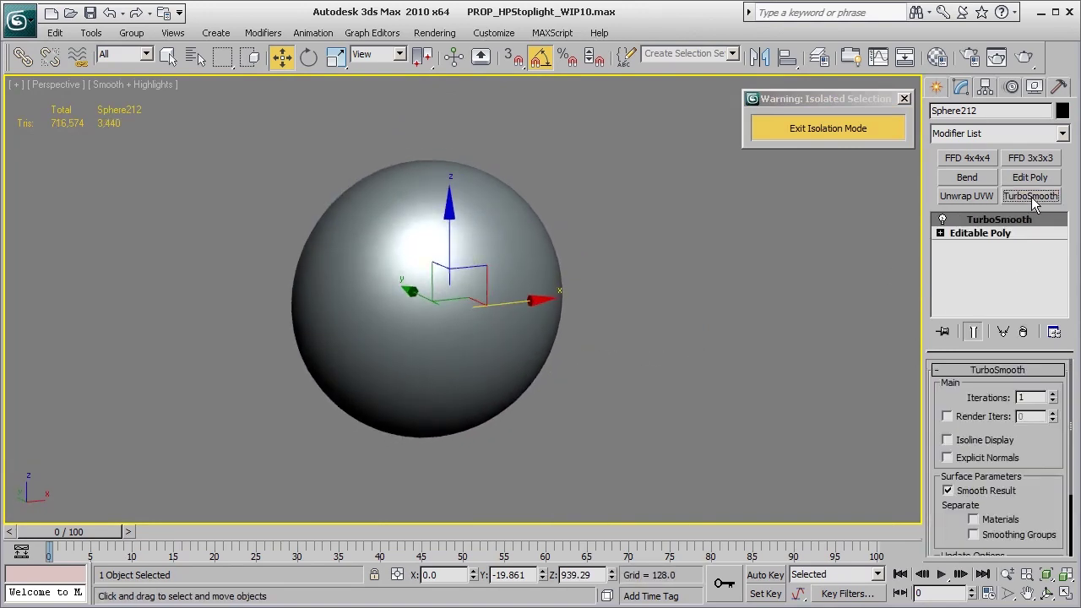
{"action": "left_click", "coordinate": [1053, 395]}
{"action": "left_click", "coordinate": [1053, 394]}
Inspect the smoothed rivet's pole up close, first shaded and again with edged faces turned on.
{"action": "middle_click_drag", "start_coordinate": [709, 436], "coordinate": [659, 400], "text": "alt"}
{"action": "left_click", "coordinate": [1007, 574]}
{"action": "left_click_drag", "start_coordinate": [740, 417], "coordinate": [726, 360]}
{"action": "mouse_move", "coordinate": [726, 360]}
{"action": "middle_mouse_down", "text": "alt"}
{"action": "mouse_move", "coordinate": [755, 368]}
{"action": "mouse_move", "coordinate": [746, 360]}
{"action": "middle_mouse_up", "text": "alt"}
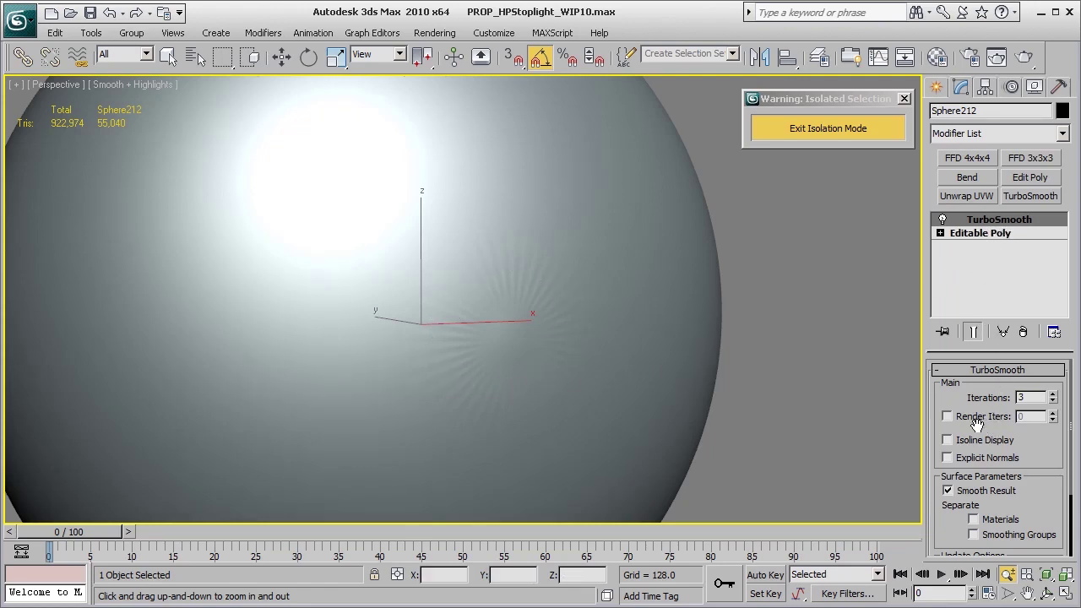
{"action": "key", "text": "F4"}
{"action": "left_click_drag", "start_coordinate": [634, 368], "coordinate": [608, 329]}
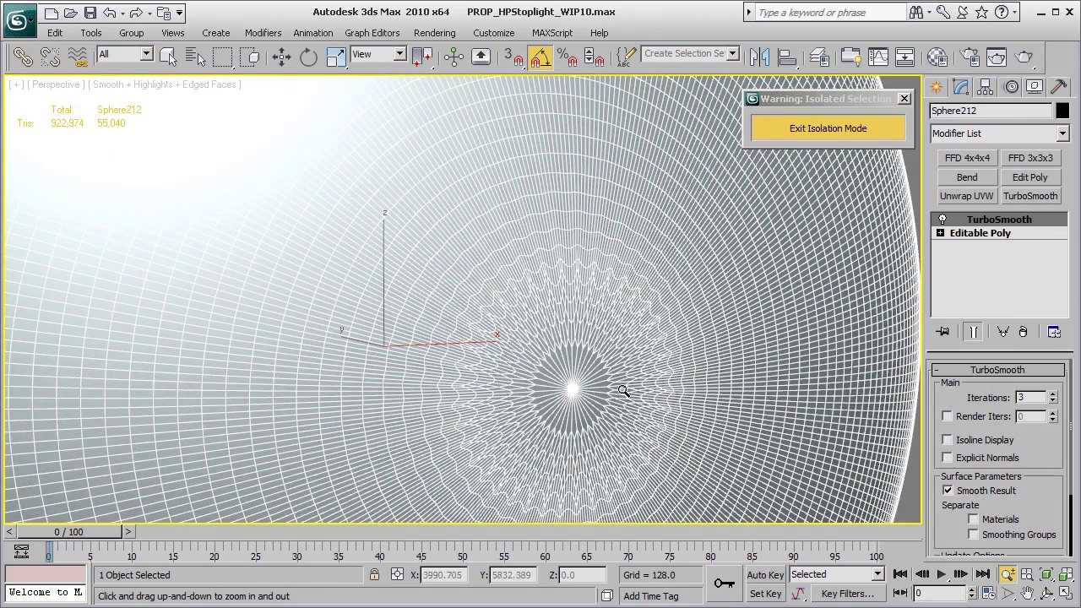
Compare the mesh around the rivet's pole at the Editable Poly level and at the TurboSmooth level.
{"action": "left_click", "coordinate": [1003, 235]}
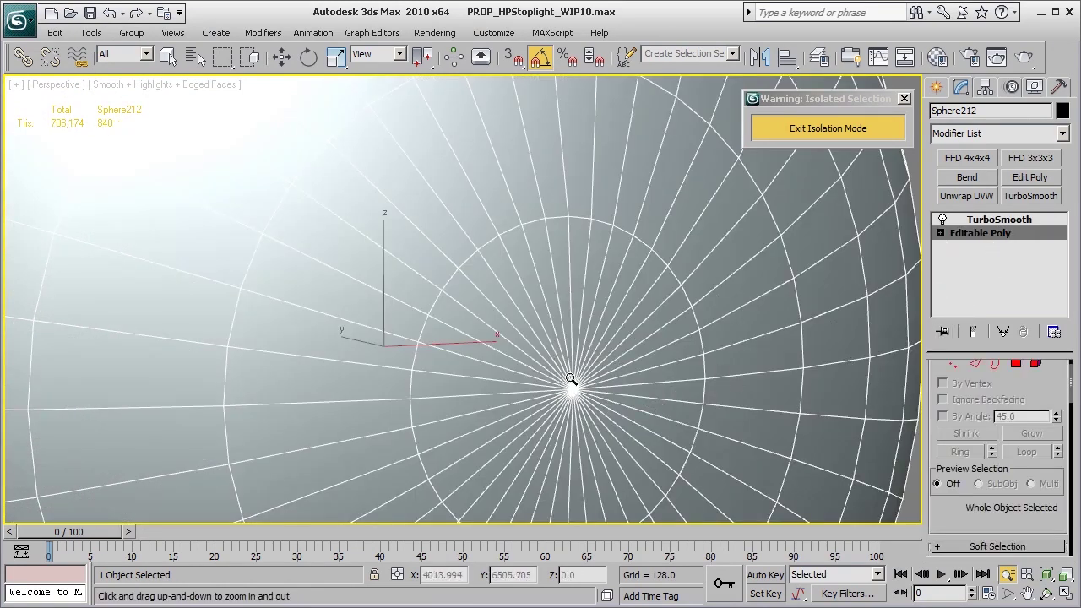
{"action": "left_click_drag", "start_coordinate": [597, 382], "coordinate": [600, 403]}
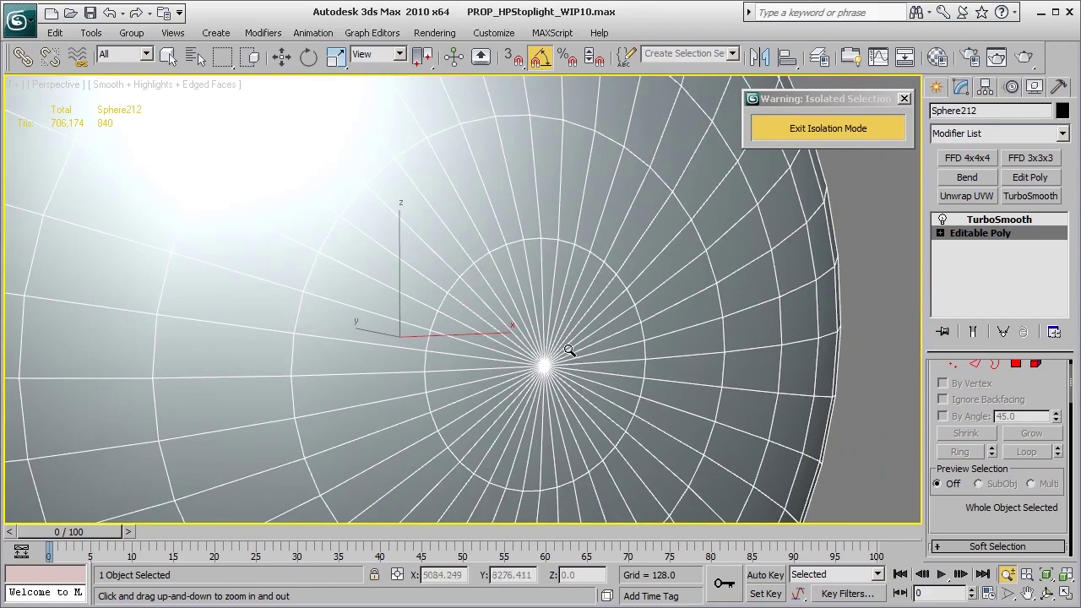
{"action": "left_click", "coordinate": [999, 221]}
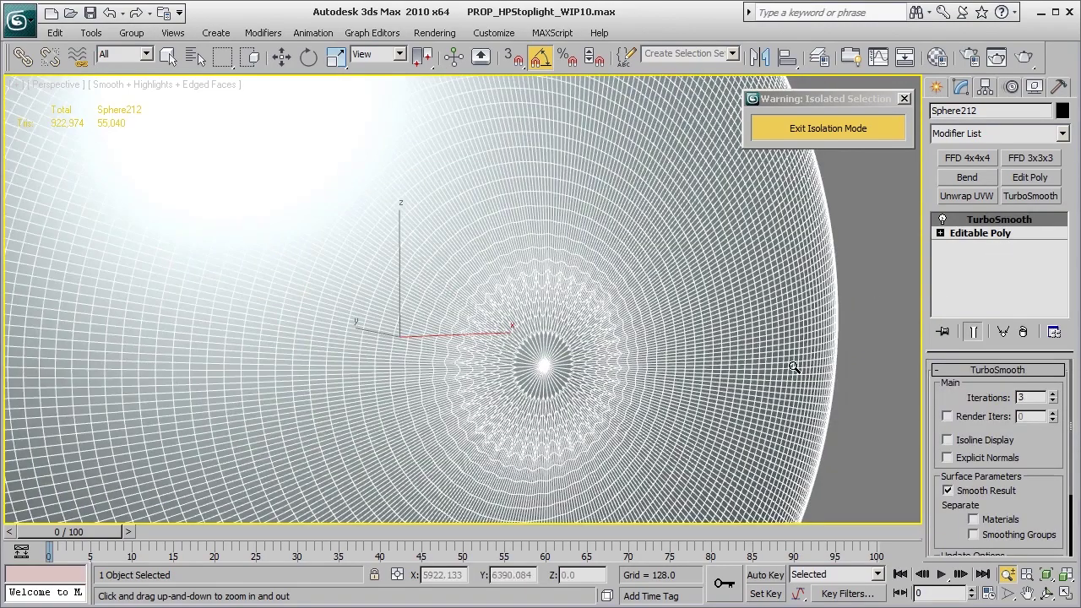
{"action": "left_click_drag", "start_coordinate": [641, 416], "coordinate": [623, 369]}
{"action": "left_click_drag", "start_coordinate": [604, 426], "coordinate": [667, 382]}
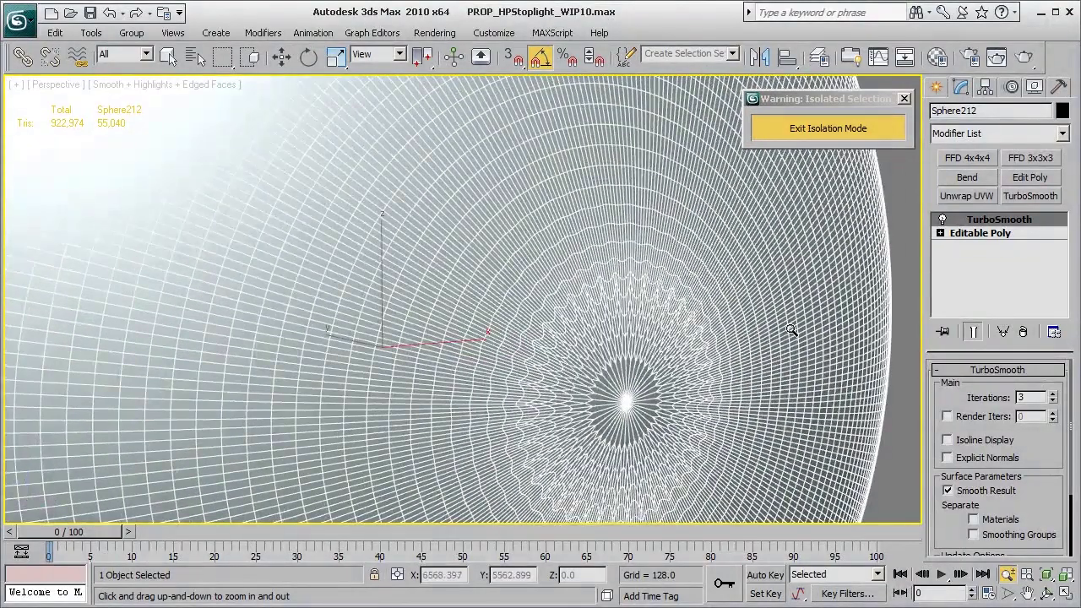
Turn off edged faces and examine the shading around the smoothed rivet's pole.
{"action": "key", "text": "F4"}
{"action": "middle_click_drag", "start_coordinate": [682, 402], "coordinate": [680, 365]}
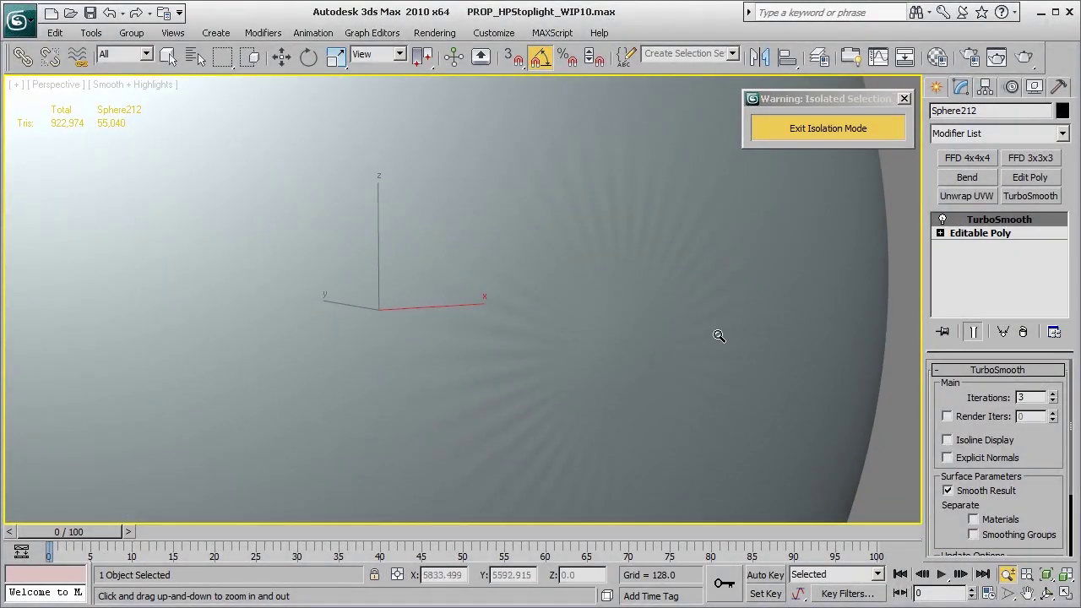
{"action": "left_click_drag", "start_coordinate": [719, 336], "coordinate": [719, 356]}
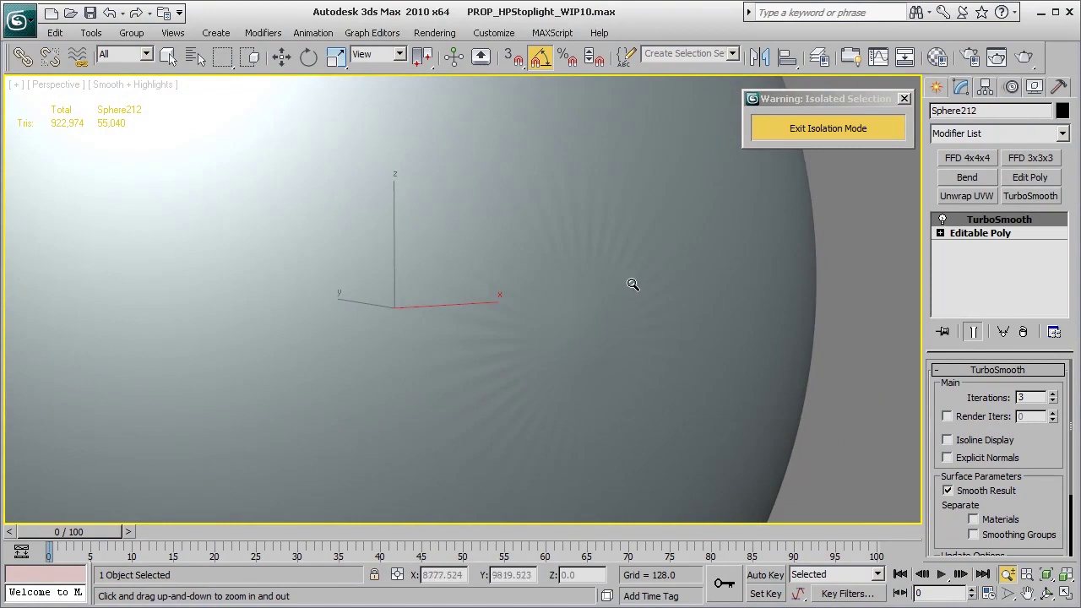
{"action": "left_click_drag", "start_coordinate": [632, 284], "coordinate": [644, 315]}
{"action": "left_click_drag", "start_coordinate": [754, 278], "coordinate": [736, 377]}
Delete the TurboSmooth modifier from the rivet and look over the unsmoothed shape.
{"action": "right_click", "coordinate": [1021, 224]}
{"action": "left_click", "coordinate": [1005, 242]}
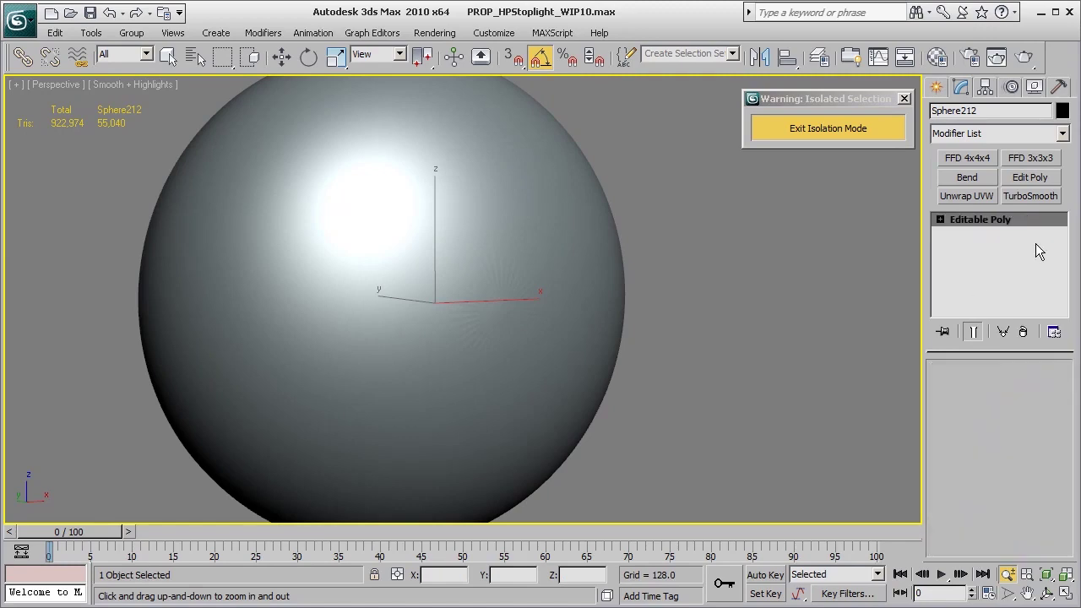
{"action": "left_click_drag", "start_coordinate": [742, 302], "coordinate": [723, 340]}
{"action": "middle_click_drag", "start_coordinate": [723, 340], "coordinate": [638, 357], "text": "alt"}
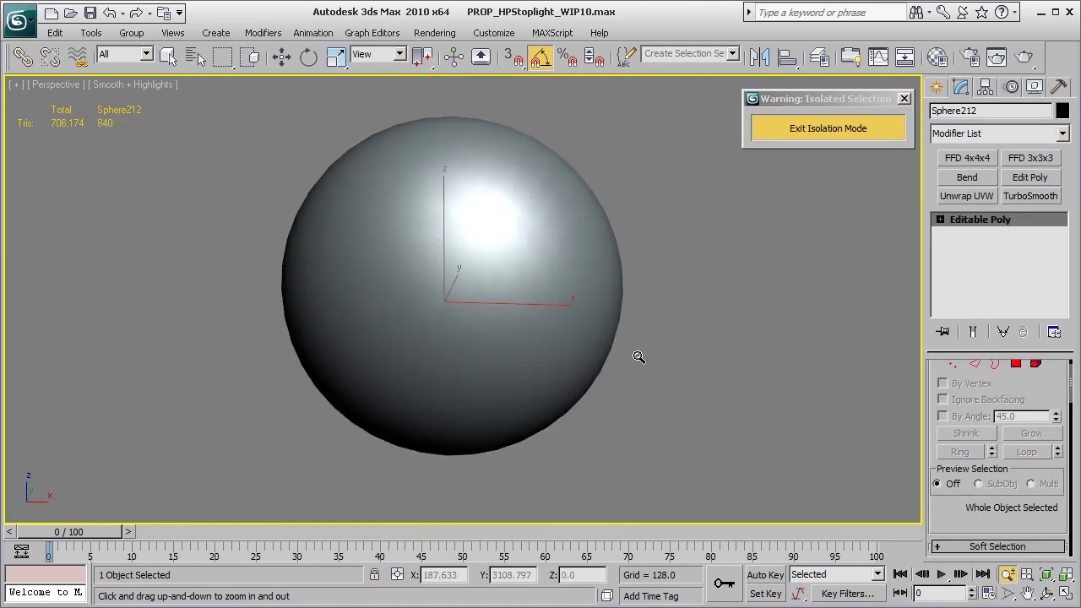
{"action": "middle_click_drag", "start_coordinate": [750, 353], "coordinate": [635, 378], "text": "alt"}
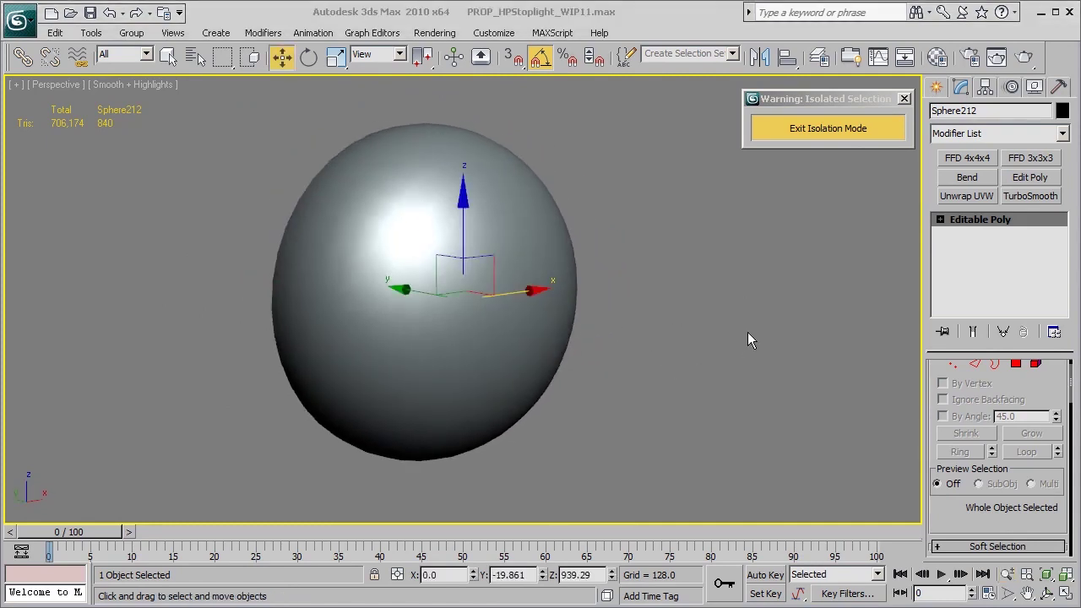
Create a 32-segment sphere with a radius of about 1.63 beside the rivet in the front view.
{"action": "key", "text": "f"}
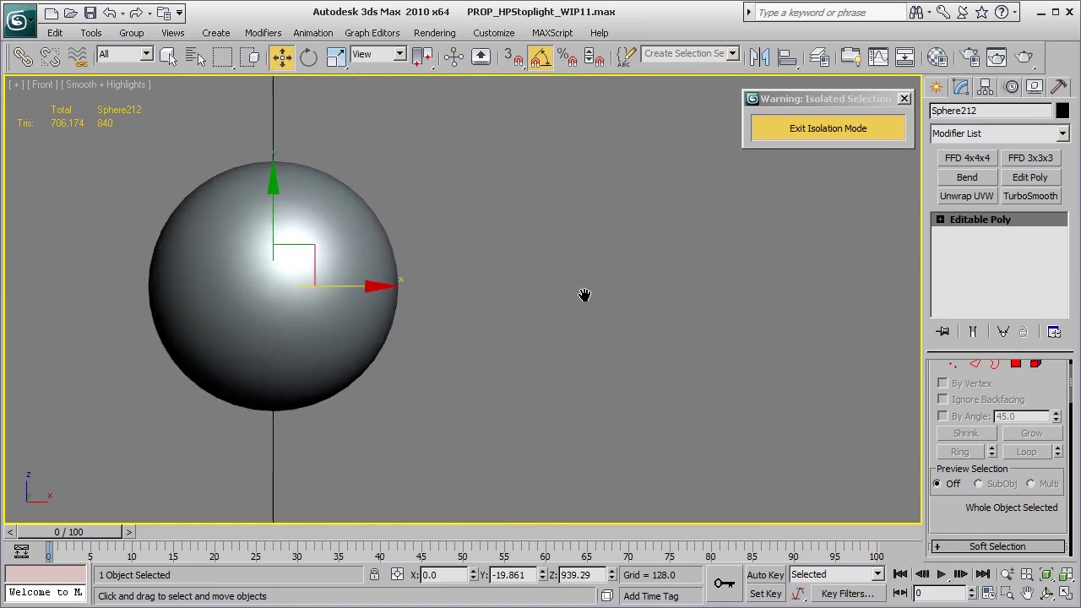
{"action": "left_click", "coordinate": [936, 87]}
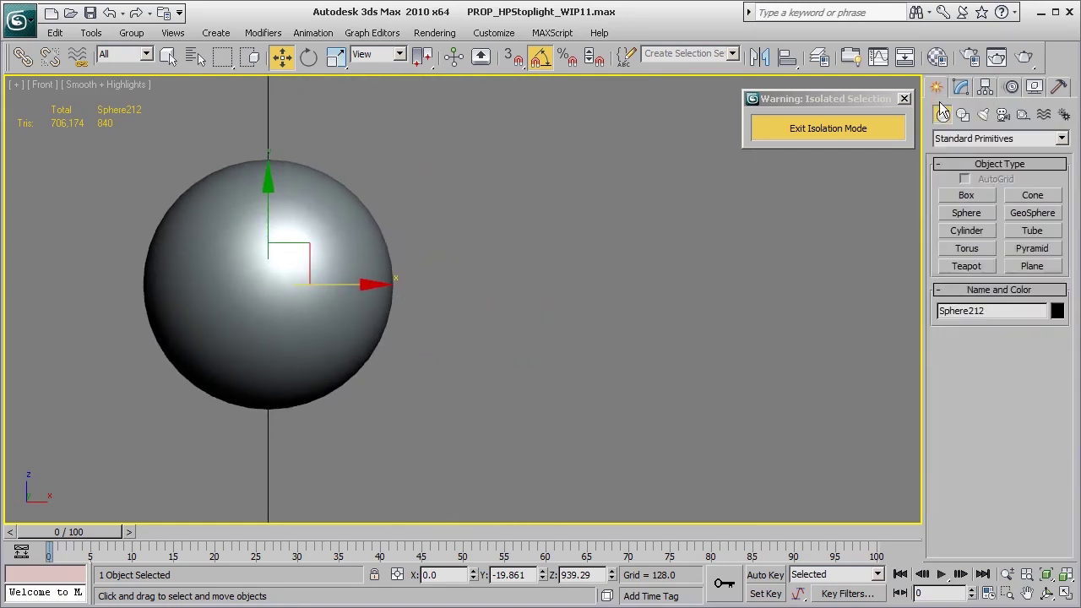
{"action": "left_click", "coordinate": [966, 212]}
{"action": "scroll", "coordinate": [498, 388], "scroll_direction": "up", "scroll_amount": 2}
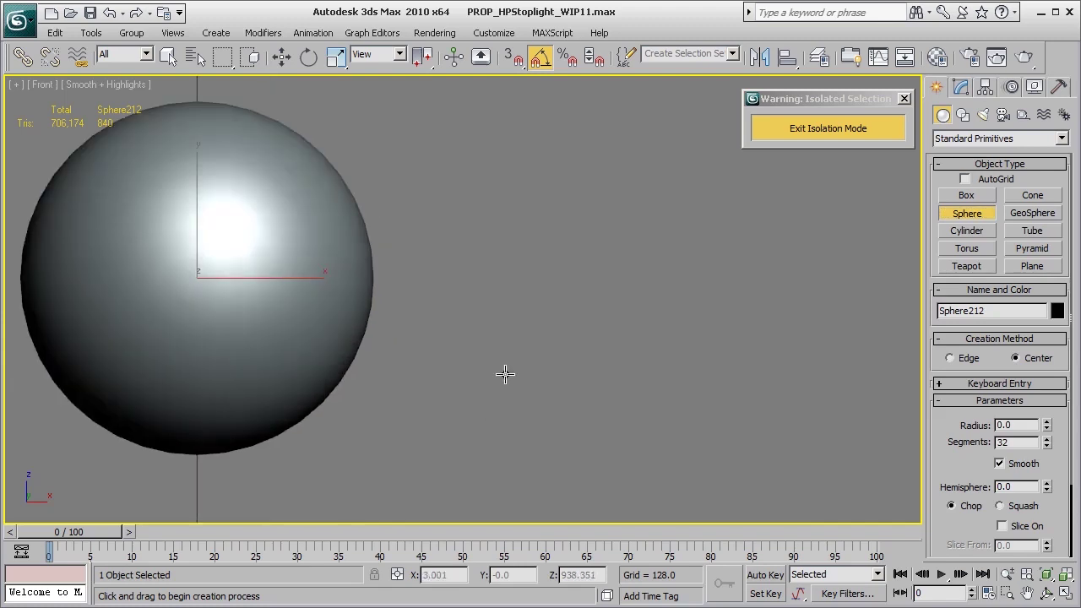
{"action": "left_click_drag", "start_coordinate": [623, 308], "coordinate": [566, 152]}
{"action": "middle_click_drag", "start_coordinate": [496, 285], "coordinate": [517, 335]}
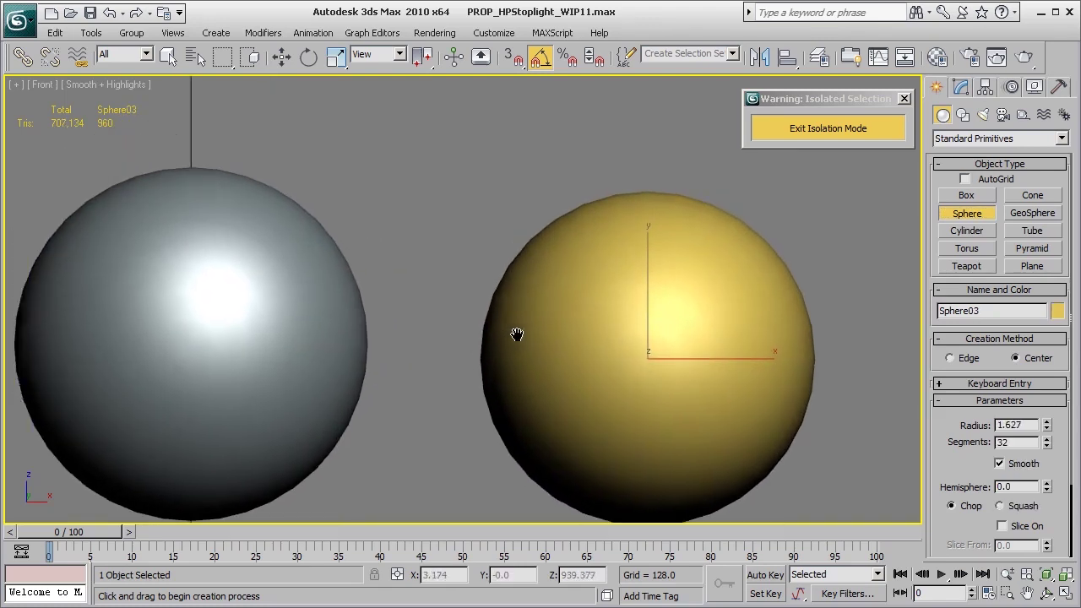
{"action": "scroll", "coordinate": [473, 321], "scroll_direction": "down", "scroll_amount": 3}
{"action": "scroll", "coordinate": [414, 371], "scroll_direction": "down", "scroll_amount": 2}
{"action": "scroll", "coordinate": [492, 387], "scroll_direction": "up", "scroll_amount": 3}
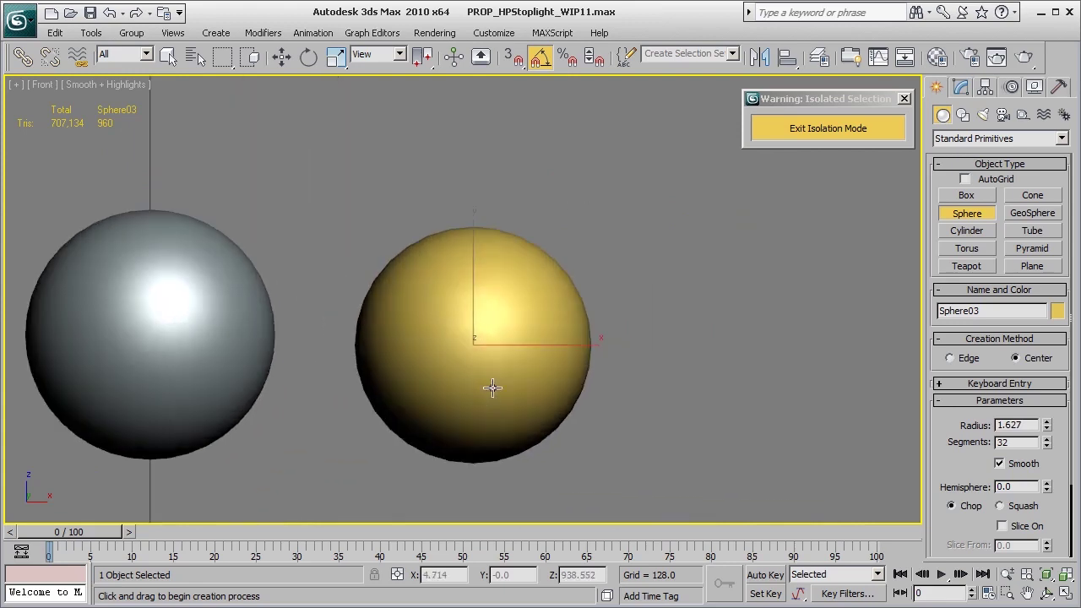
Set the new sphere's segments to 16 and show edged faces to view its mesh.
{"action": "left_click", "coordinate": [1013, 441]}
{"action": "type", "text": "16"}
{"action": "key", "text": "Return"}
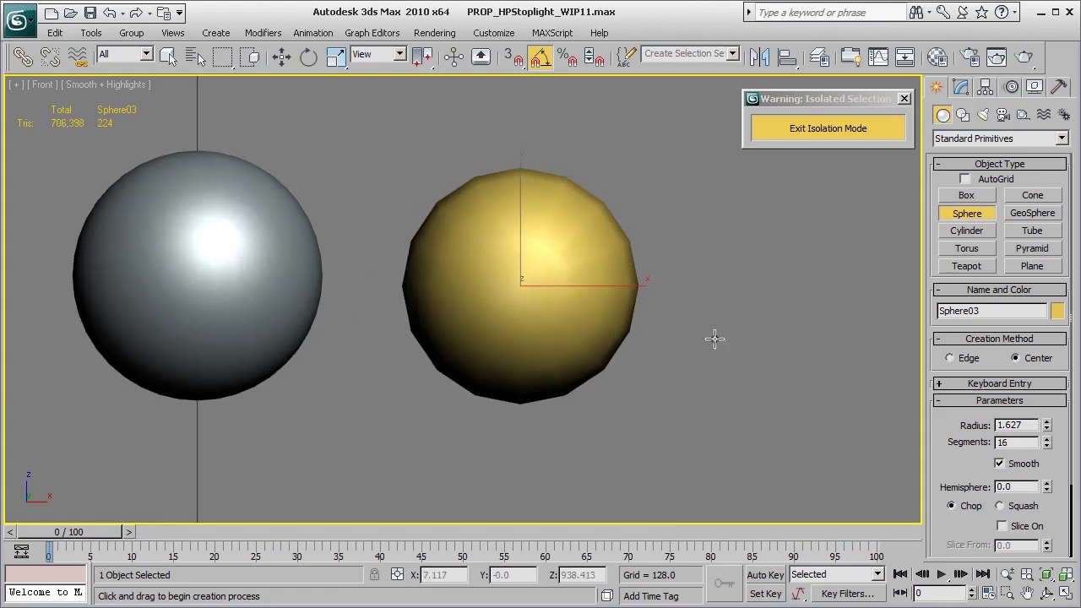
{"action": "key", "text": "F4"}
{"action": "scroll", "coordinate": [572, 376], "scroll_direction": "up", "scroll_amount": 3}
{"action": "middle_click_drag", "start_coordinate": [573, 376], "coordinate": [691, 381]}
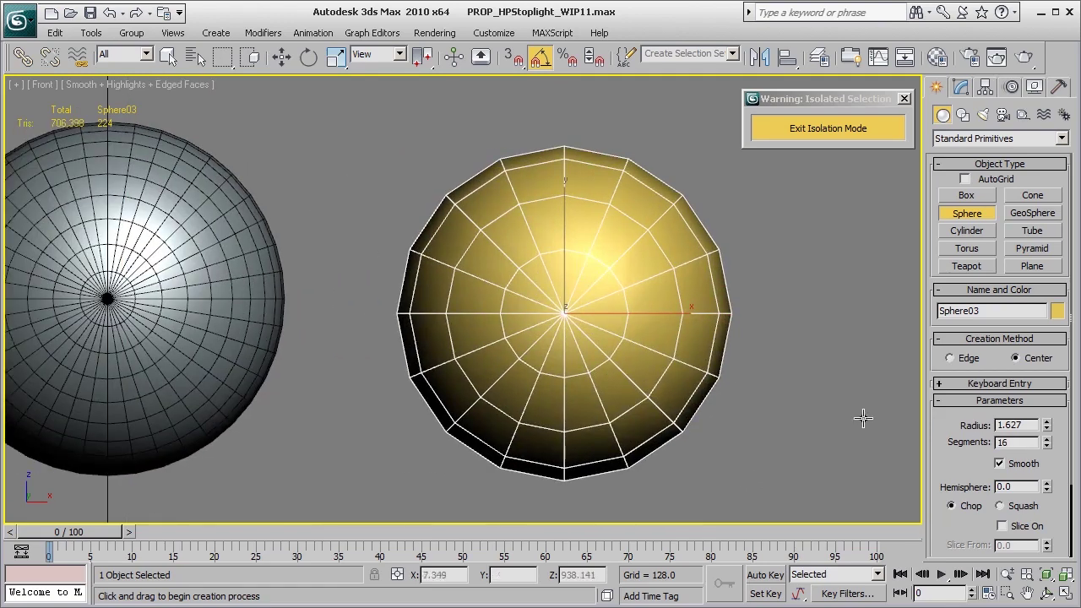
{"action": "middle_click_drag", "start_coordinate": [563, 356], "coordinate": [569, 356]}
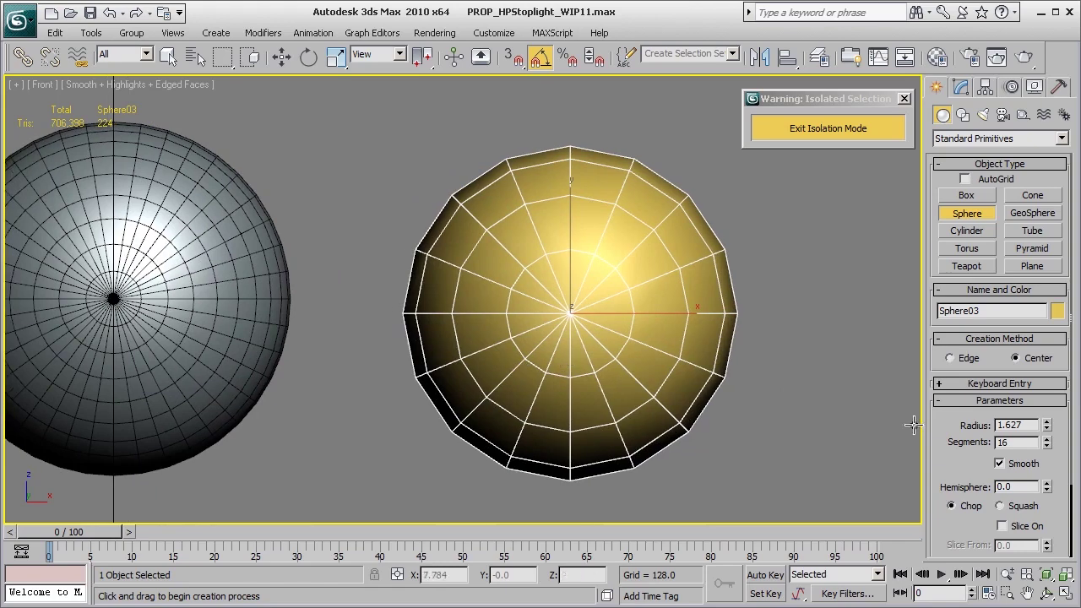
Raise the sphere's segments to 32, to 64, and finally to 100.
{"action": "double_click", "coordinate": [1023, 442]}
{"action": "key", "text": "Return"}
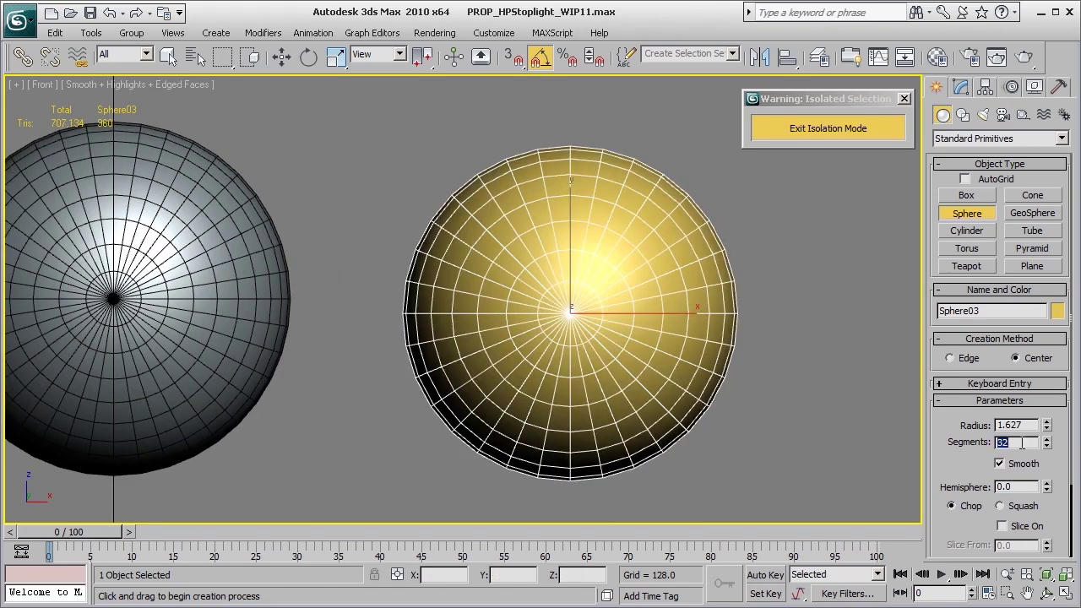
{"action": "type", "text": "64"}
{"action": "key", "text": "Return"}
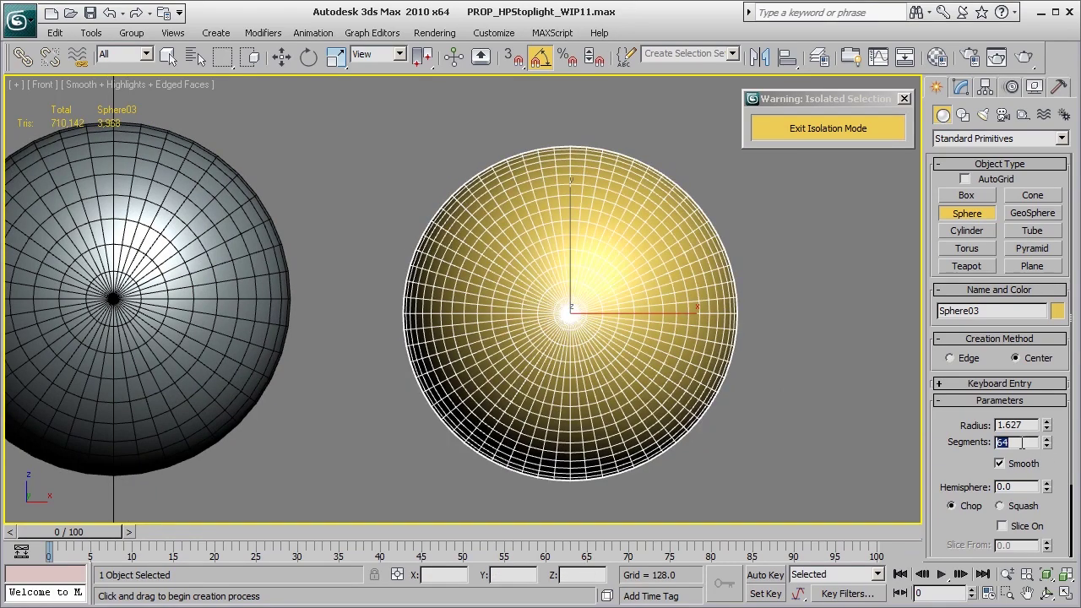
{"action": "type", "text": "100"}
{"action": "key", "text": "Return"}
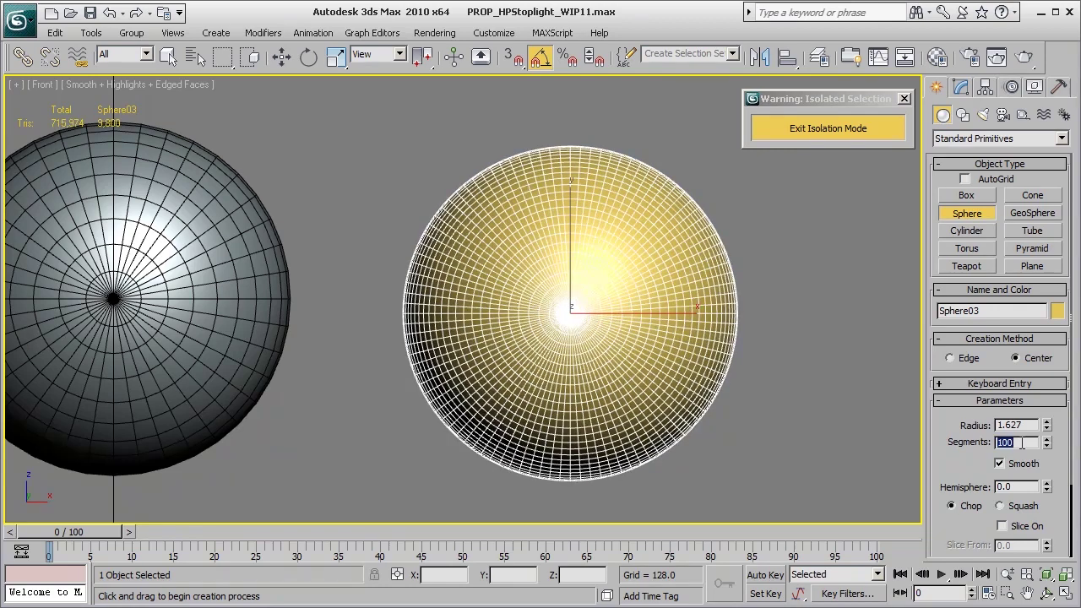
Turn off edged faces and compare the new sphere's shading and outline with the rivet in the front and perspective views.
{"action": "middle_click_drag", "start_coordinate": [483, 187], "coordinate": [538, 187]}
{"action": "key", "text": "F4"}
{"action": "scroll", "coordinate": [526, 245], "scroll_direction": "down", "scroll_amount": 1}
{"action": "scroll", "coordinate": [527, 292], "scroll_direction": "up", "scroll_amount": 1}
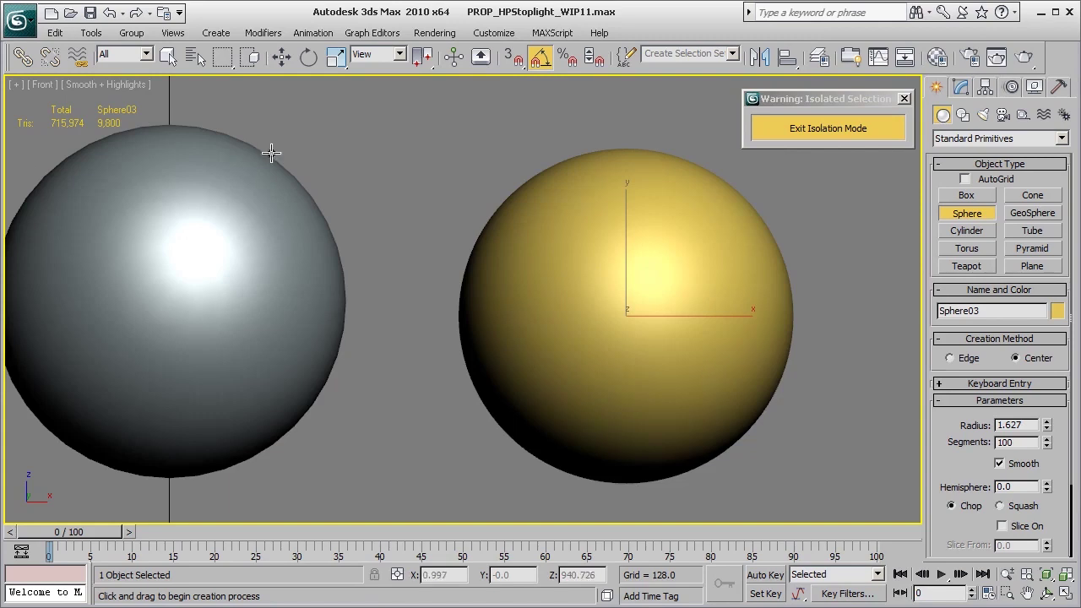
{"action": "scroll", "coordinate": [513, 285], "scroll_direction": "down", "scroll_amount": 1}
{"action": "scroll", "coordinate": [507, 294], "scroll_direction": "down", "scroll_amount": 1}
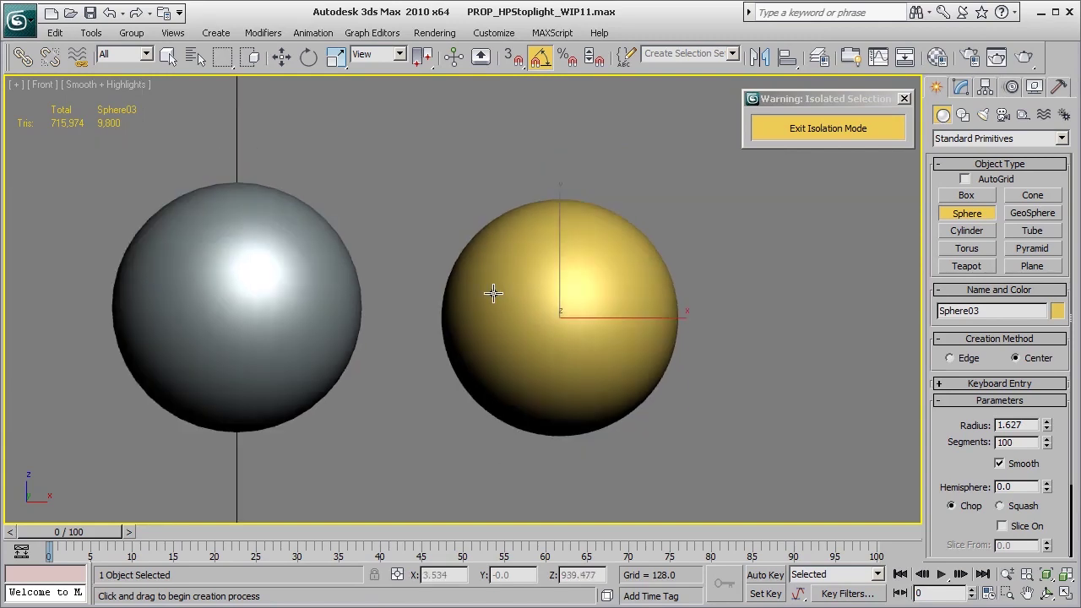
{"action": "scroll", "coordinate": [529, 345], "scroll_direction": "up", "scroll_amount": 3}
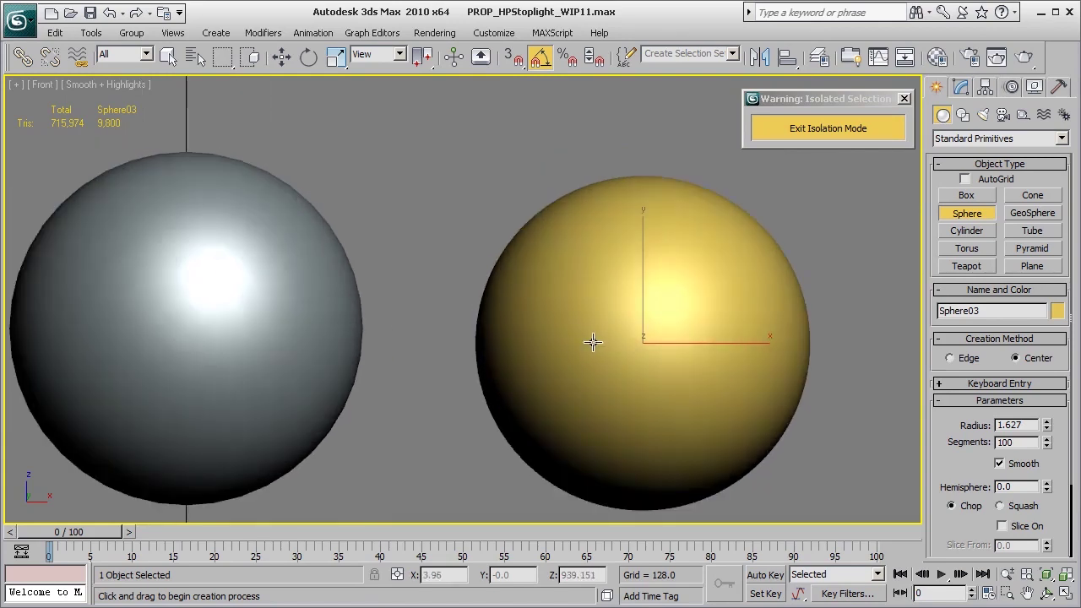
{"action": "middle_click_drag", "start_coordinate": [599, 350], "coordinate": [603, 346]}
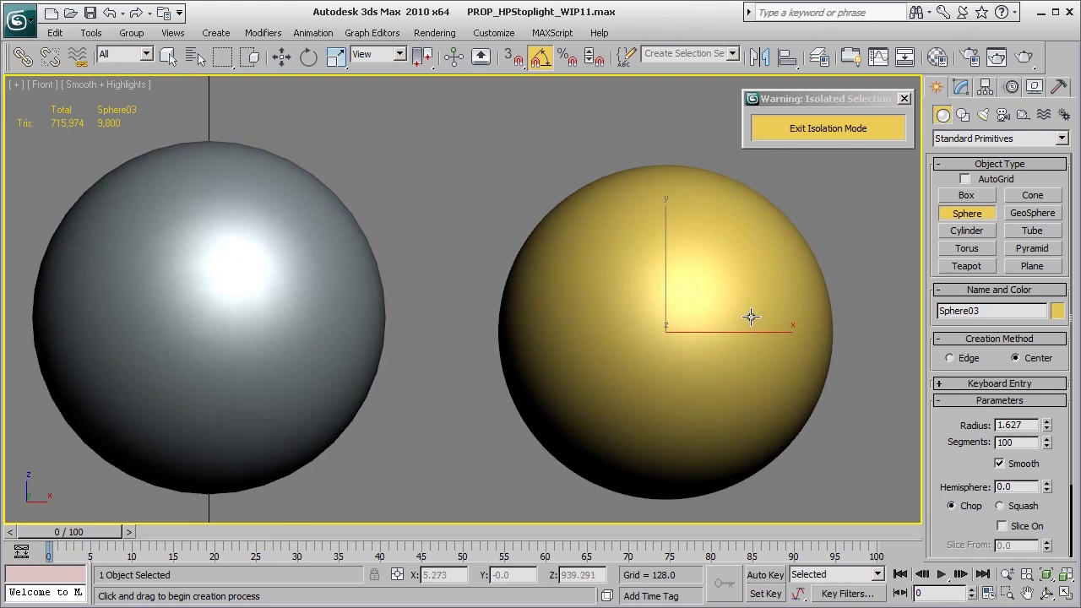
{"action": "middle_click_drag", "start_coordinate": [807, 309], "coordinate": [726, 302]}
{"action": "key", "text": "p"}
{"action": "middle_click_drag", "start_coordinate": [654, 318], "coordinate": [562, 335]}
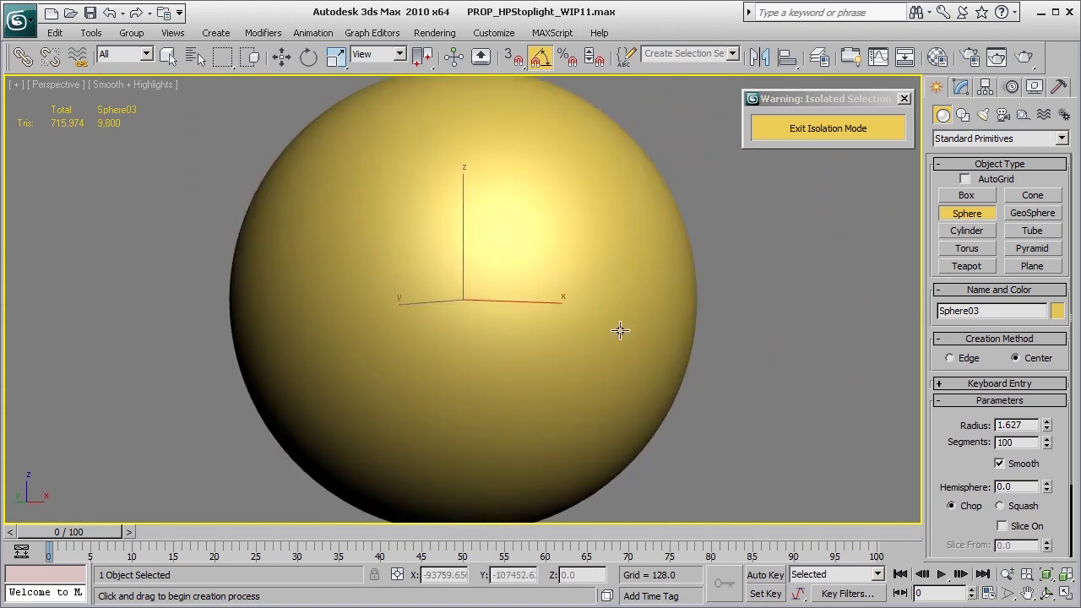
Convert the 100-segment sphere to an Editable Poly.
{"action": "key", "text": "w"}
{"action": "right_click", "coordinate": [611, 266]}
{"action": "mouse_move", "coordinate": [723, 428]}
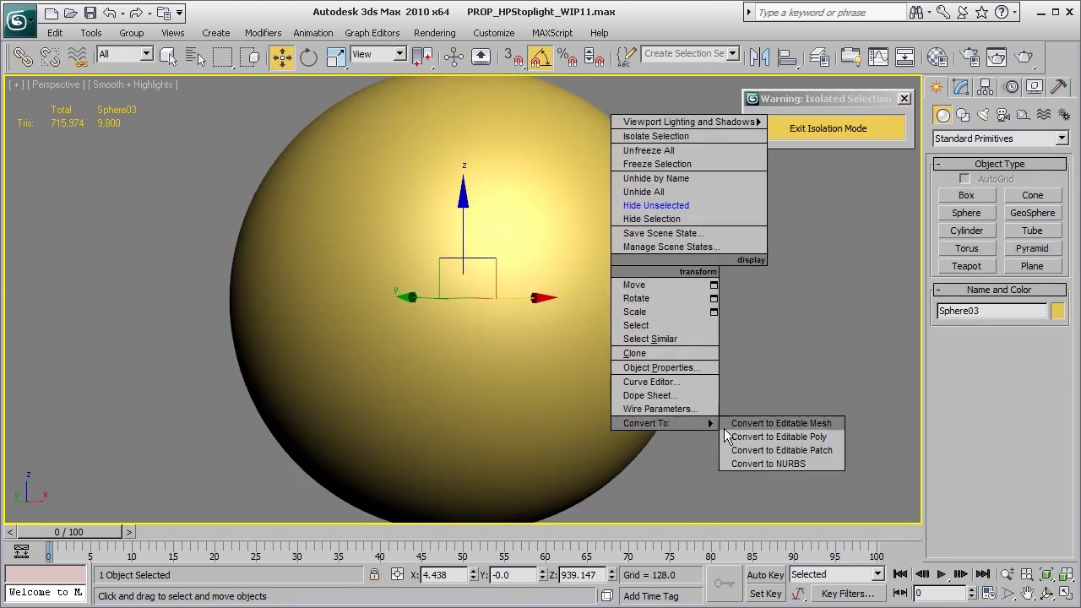
{"action": "left_click", "coordinate": [785, 433]}
Show edged faces in the top view and delete the polygons of the sphere's back half.
{"action": "key", "text": "t"}
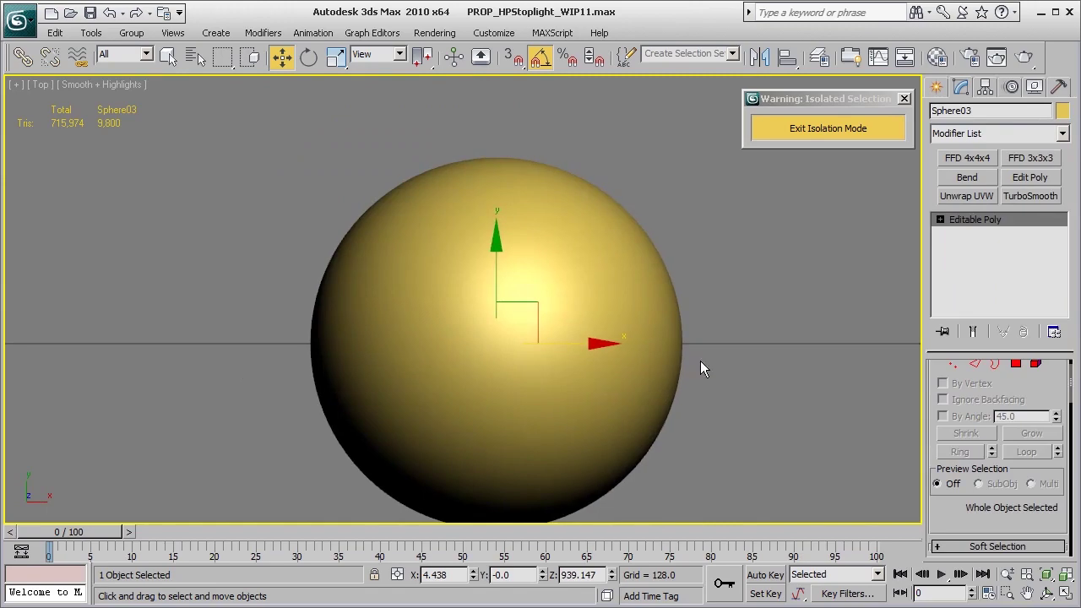
{"action": "key", "text": "F4"}
{"action": "middle_click_drag", "start_coordinate": [577, 335], "coordinate": [594, 323]}
{"action": "scroll", "coordinate": [507, 287], "scroll_direction": "down", "scroll_amount": 2}
{"action": "key", "text": "4"}
{"action": "left_click_drag", "start_coordinate": [228, 127], "coordinate": [797, 303]}
{"action": "key", "text": "Delete"}
{"action": "scroll", "coordinate": [628, 357], "scroll_direction": "down", "scroll_amount": 3}
{"action": "middle_click_drag", "start_coordinate": [628, 357], "coordinate": [726, 351]}
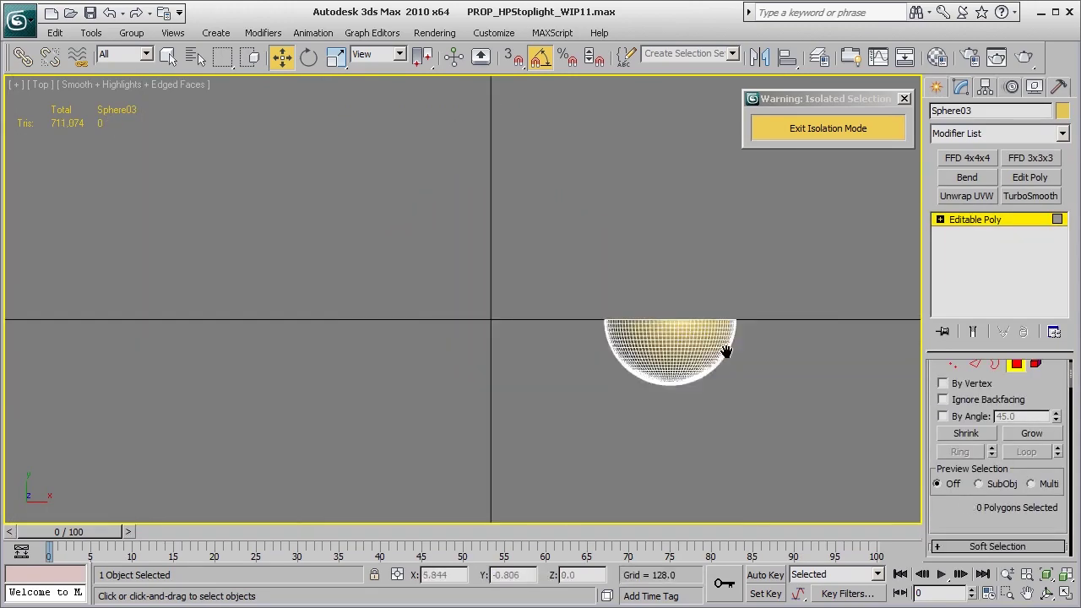
Leave polygon editing and move the half-sphere along Y to about -19.0, level with the neighbouring rivet.
{"action": "left_click", "coordinate": [977, 221]}
{"action": "scroll", "coordinate": [613, 399], "scroll_direction": "down", "scroll_amount": 5}
{"action": "middle_click_drag", "start_coordinate": [613, 399], "coordinate": [502, 290]}
{"action": "scroll", "coordinate": [503, 291], "scroll_direction": "up", "scroll_amount": 2}
{"action": "left_click_drag", "start_coordinate": [445, 144], "coordinate": [447, 323]}
{"action": "middle_click_drag", "start_coordinate": [446, 322], "coordinate": [500, 275]}
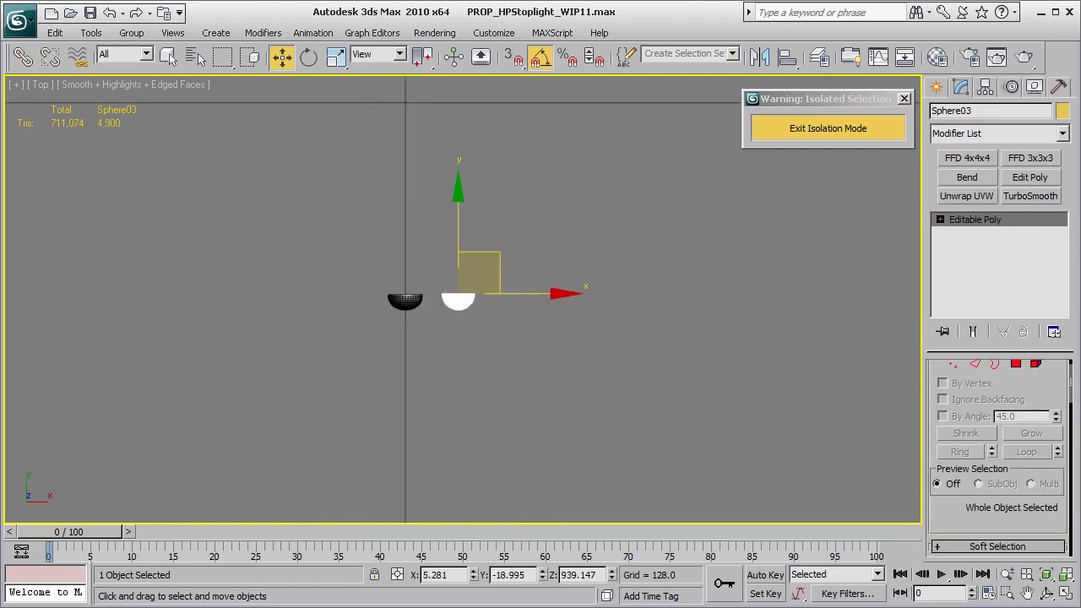
{"action": "scroll", "coordinate": [659, 329], "scroll_direction": "up", "scroll_amount": 6}
{"action": "scroll", "coordinate": [657, 218], "scroll_direction": "up", "scroll_amount": 3}
{"action": "middle_click_drag", "start_coordinate": [657, 215], "coordinate": [583, 215]}
Flatten the half-sphere along Y, move it closer to the rivet, and view both in perspective.
{"action": "key", "text": "r"}
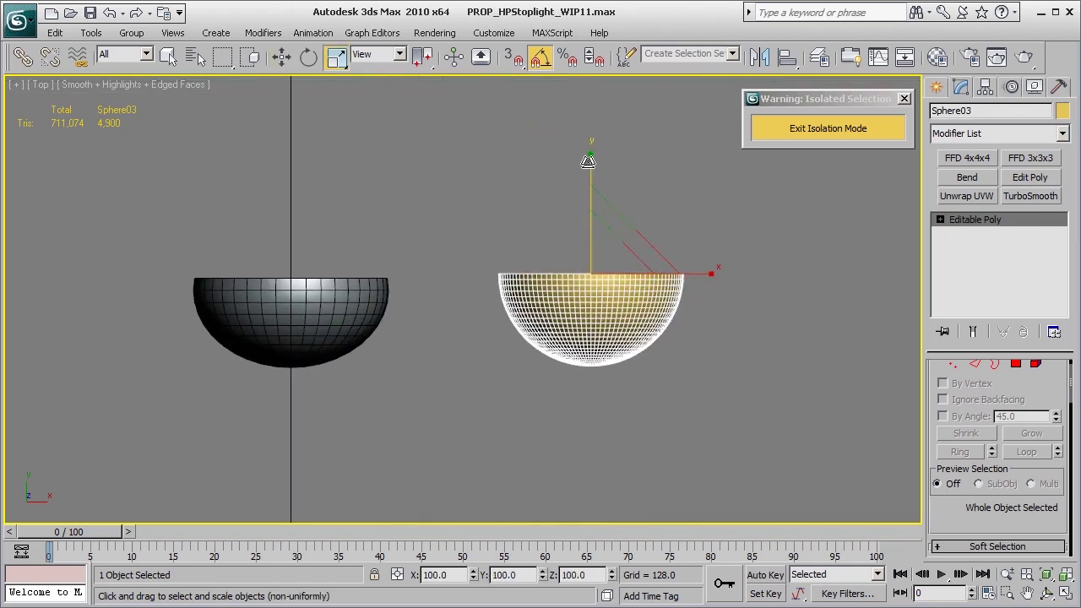
{"action": "left_click_drag", "start_coordinate": [590, 162], "coordinate": [590, 190]}
{"action": "key", "text": "e"}
{"action": "scroll", "coordinate": [613, 217], "scroll_direction": "up", "scroll_amount": 2}
{"action": "key", "text": "w"}
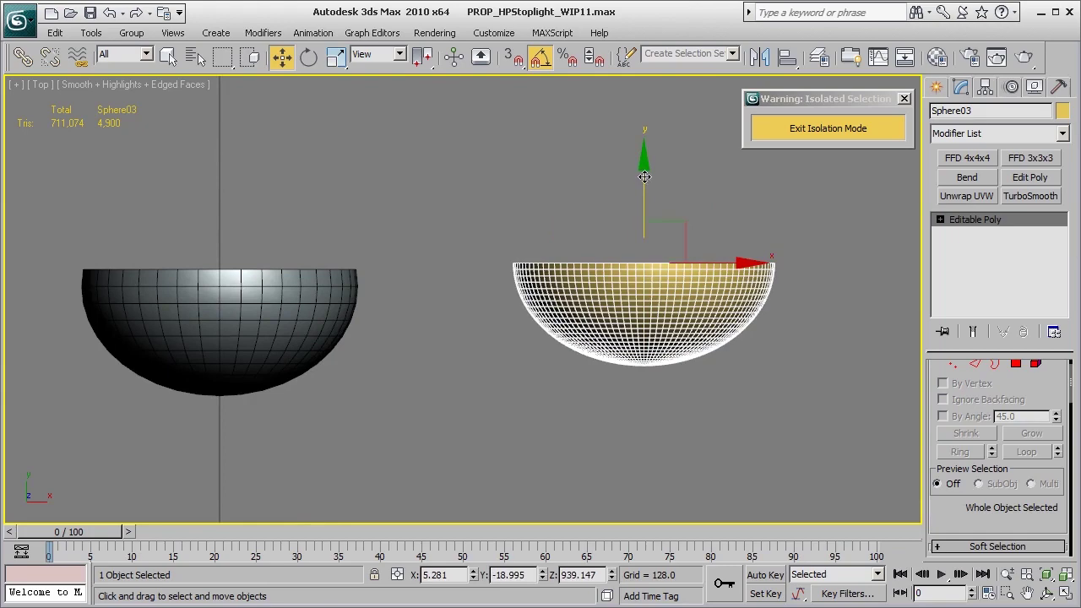
{"action": "left_click_drag", "start_coordinate": [684, 222], "coordinate": [614, 229]}
{"action": "key", "text": "r"}
{"action": "mouse_move", "coordinate": [572, 173]}
{"action": "left_mouse_down"}
{"action": "mouse_move", "coordinate": [571, 160]}
{"action": "mouse_move", "coordinate": [569, 183]}
{"action": "left_mouse_up"}
{"action": "key", "text": "p"}
{"action": "scroll", "coordinate": [425, 425], "scroll_direction": "down", "scroll_amount": 5}
{"action": "middle_click_drag", "start_coordinate": [425, 425], "coordinate": [684, 336], "text": "alt"}
{"action": "key", "text": "F4"}
{"action": "scroll", "coordinate": [574, 335], "scroll_direction": "up", "scroll_amount": 3}
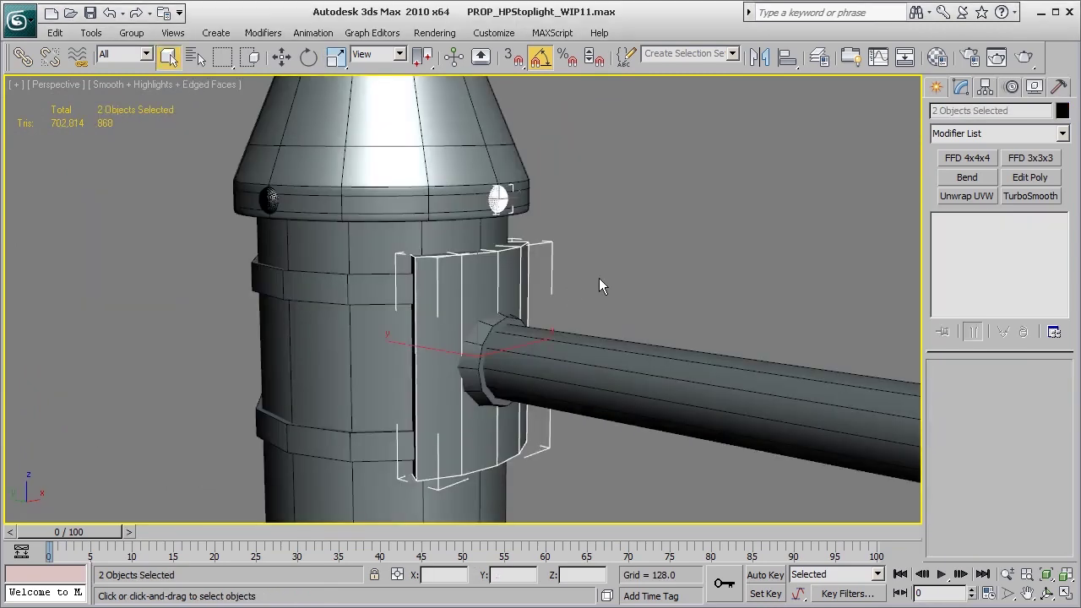
Clone the cone rivet above the arm as one instance, placed straight down on the curved bracket plate.
{"action": "middle_click_drag", "start_coordinate": [599, 279], "coordinate": [501, 334], "text": "alt"}
{"action": "left_click", "coordinate": [498, 204]}
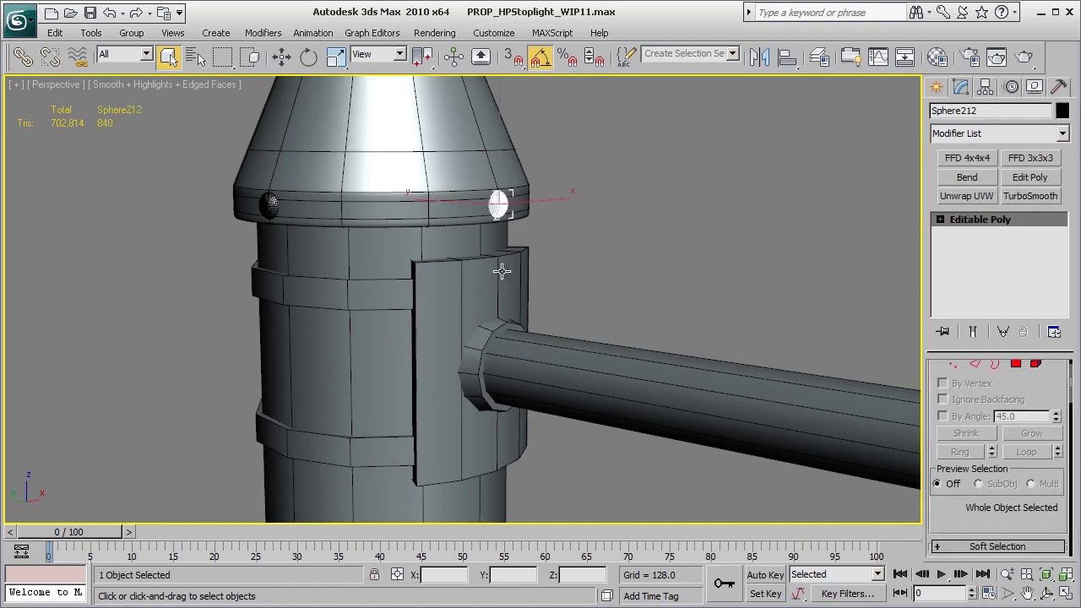
{"action": "middle_click_drag", "start_coordinate": [505, 432], "coordinate": [539, 338], "text": "alt"}
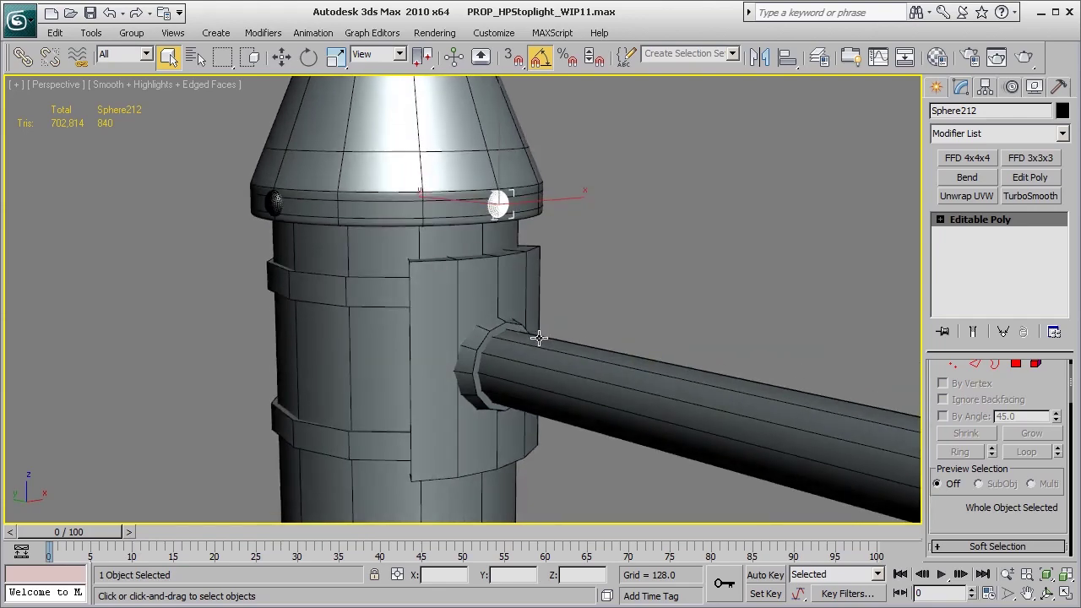
{"action": "left_click", "coordinate": [516, 257], "text": "ctrl"}
{"action": "left_click", "coordinate": [614, 253]}
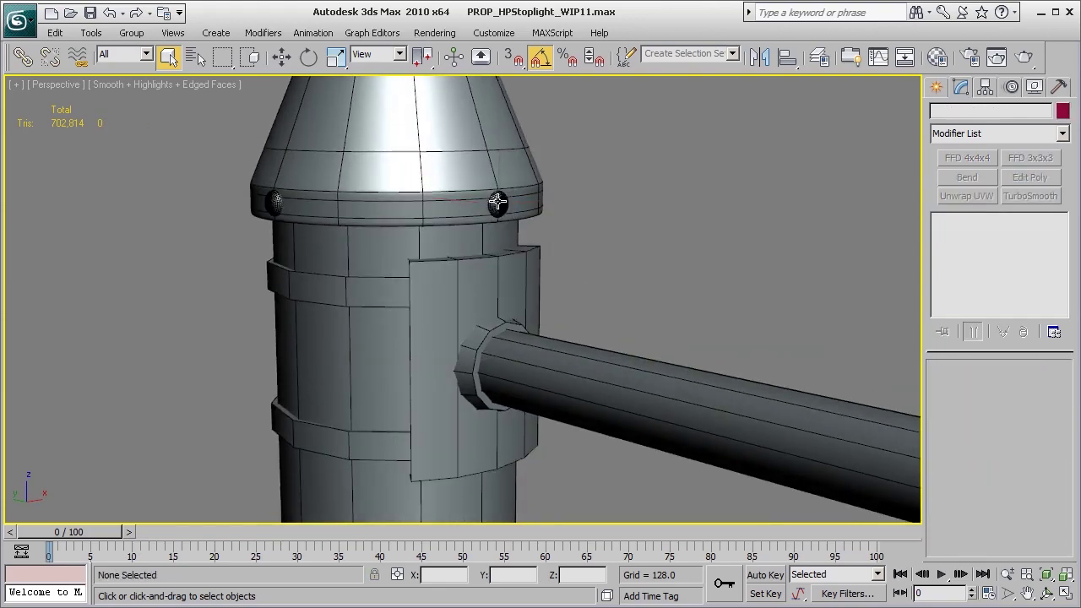
{"action": "left_click", "coordinate": [495, 205]}
{"action": "middle_click_drag", "start_coordinate": [514, 285], "coordinate": [517, 314]}
{"action": "scroll", "coordinate": [518, 314], "scroll_direction": "up", "scroll_amount": 3}
{"action": "key", "text": "w"}
{"action": "left_click_drag", "start_coordinate": [514, 118], "coordinate": [518, 251], "text": "shift"}
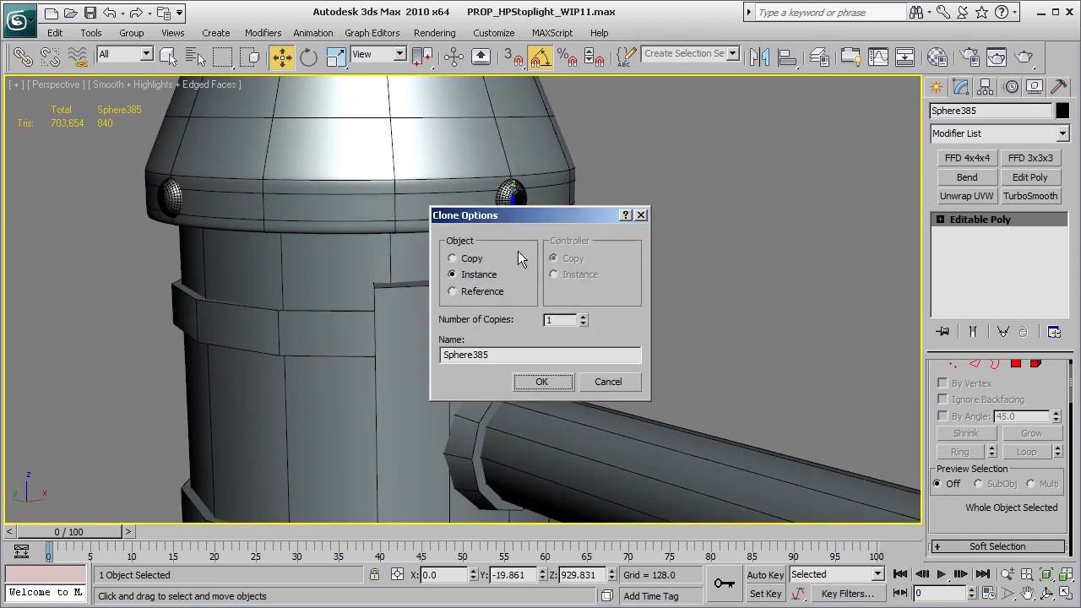
{"action": "left_click", "coordinate": [542, 381]}
{"action": "scroll", "coordinate": [536, 386], "scroll_direction": "up", "scroll_amount": 2}
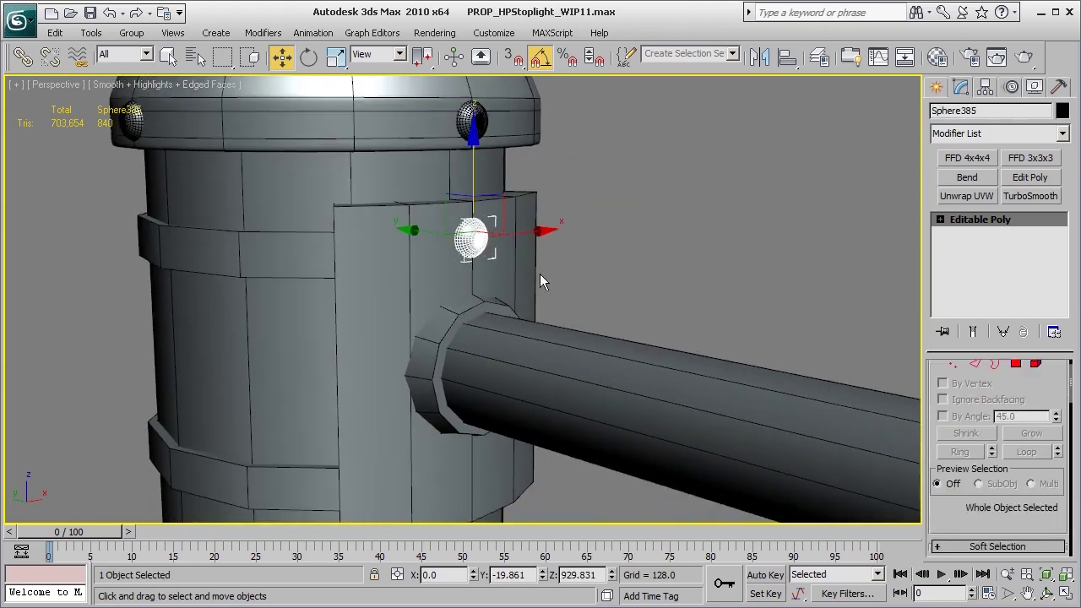
Isolate the new rivet together with the curved bracket plate, leaving only the rivet selected.
{"action": "left_click", "coordinate": [537, 279], "text": "ctrl"}
{"action": "key", "text": "alt+q"}
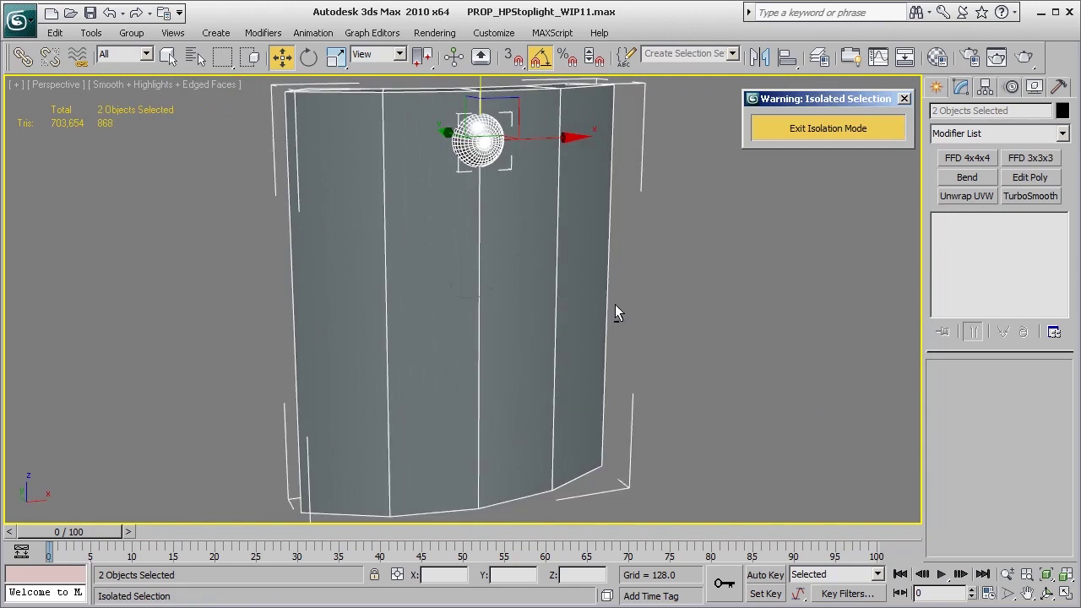
{"action": "left_click", "coordinate": [583, 174]}
{"action": "key", "text": "ctrl+z"}
{"action": "left_click_drag", "start_coordinate": [663, 315], "coordinate": [530, 374]}
In the top view, move the rivet to about X -7.0, Y -18.8 on the plate's angled face and rotate it -25 degrees about Z.
{"action": "key", "text": "t"}
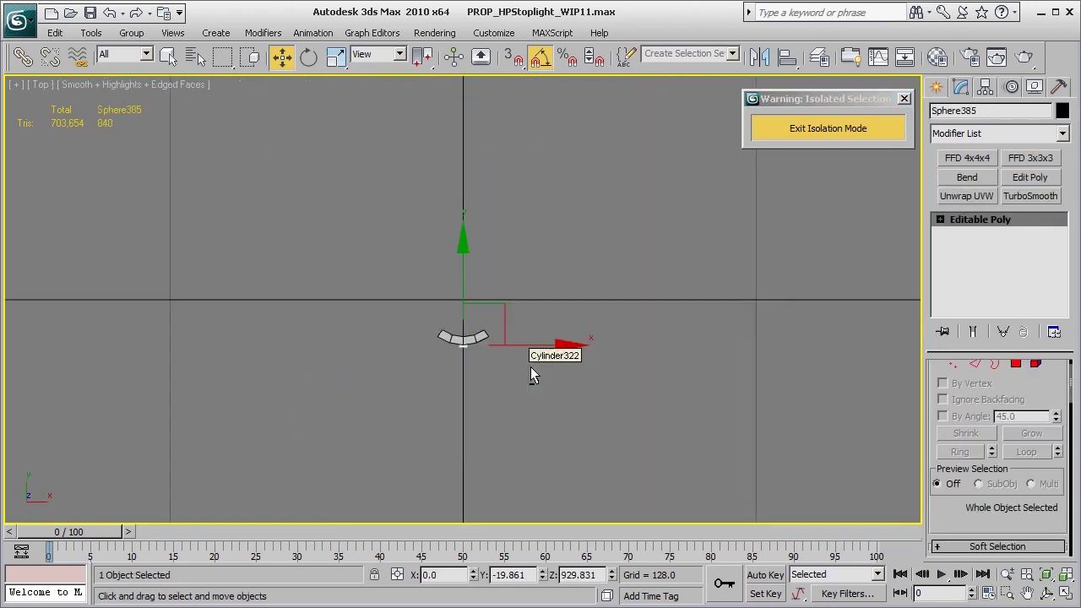
{"action": "scroll", "coordinate": [526, 367], "scroll_direction": "up", "scroll_amount": 10}
{"action": "scroll", "coordinate": [526, 366], "scroll_direction": "down", "scroll_amount": 5}
{"action": "scroll", "coordinate": [462, 293], "scroll_direction": "up", "scroll_amount": 3}
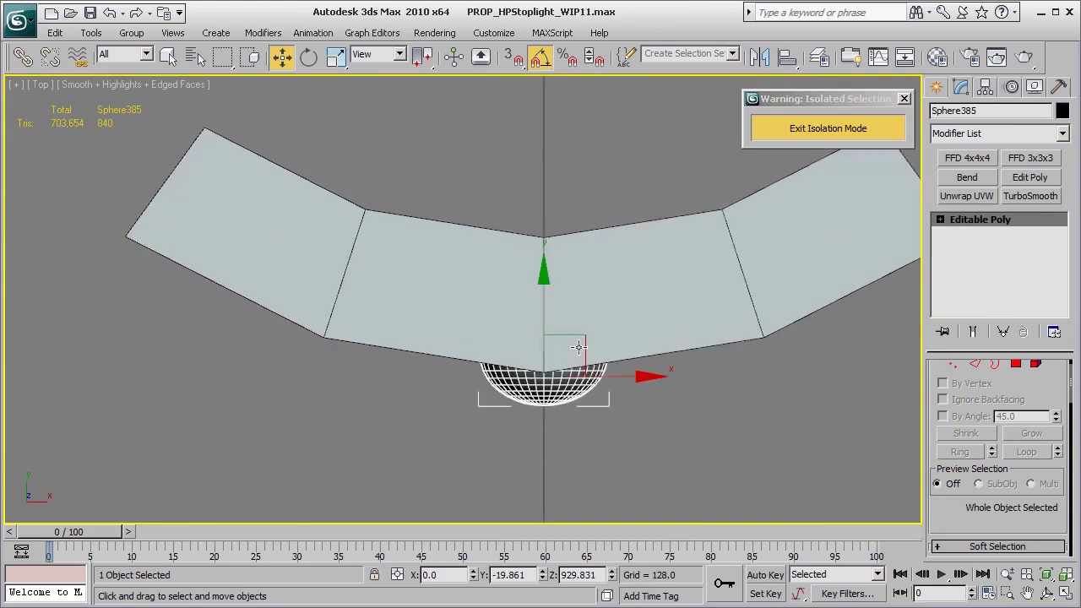
{"action": "left_click_drag", "start_coordinate": [483, 356], "coordinate": [251, 336]}
{"action": "scroll", "coordinate": [250, 336], "scroll_direction": "up", "scroll_amount": 2}
{"action": "middle_click_drag", "start_coordinate": [250, 336], "coordinate": [364, 382]}
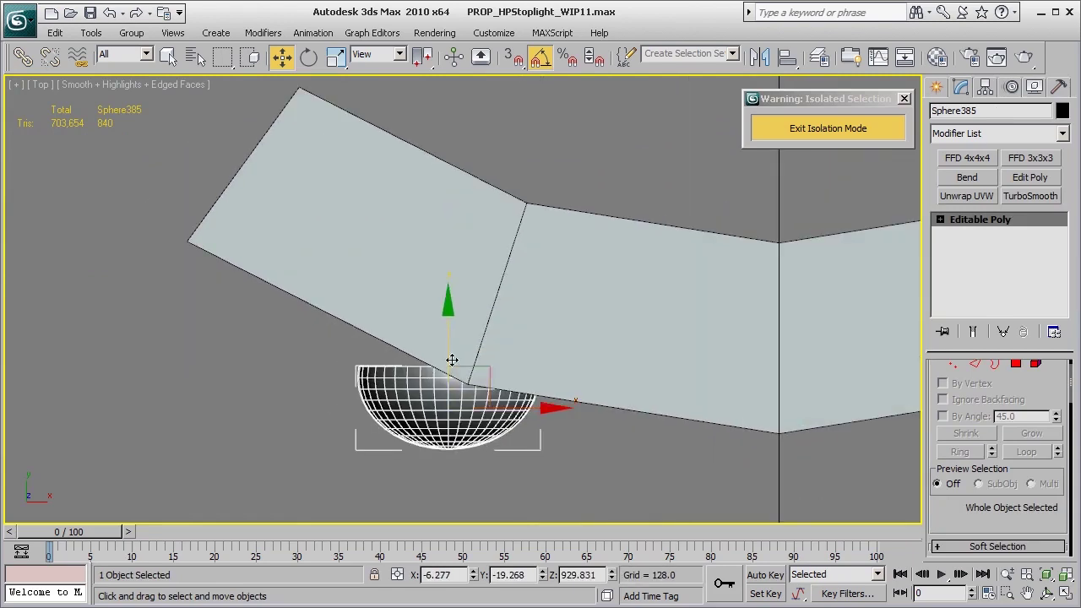
{"action": "left_click_drag", "start_coordinate": [475, 379], "coordinate": [436, 346]}
{"action": "key", "text": "e"}
{"action": "left_click_drag", "start_coordinate": [447, 308], "coordinate": [467, 307]}
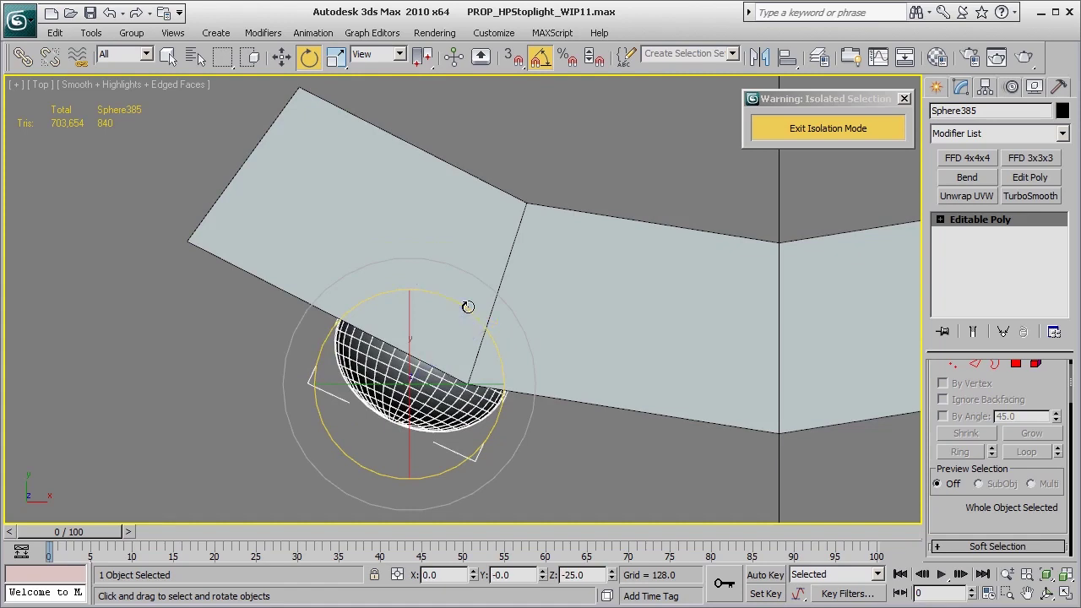
Examine how the rotated rivet sits against the bracket plate in the perspective and top views.
{"action": "key", "text": "w"}
{"action": "left_click", "coordinate": [449, 353]}
{"action": "key", "text": "z"}
{"action": "key", "text": "p"}
{"action": "middle_click_drag", "start_coordinate": [357, 350], "coordinate": [379, 279], "text": "alt"}
{"action": "scroll", "coordinate": [354, 236], "scroll_direction": "up", "scroll_amount": 3}
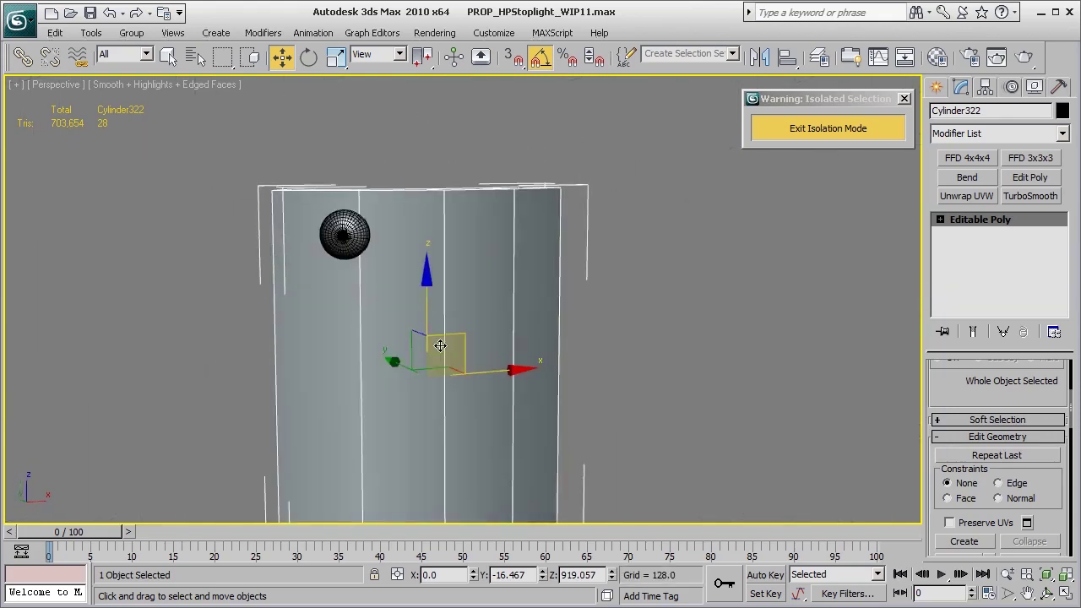
{"action": "scroll", "coordinate": [349, 221], "scroll_direction": "down", "scroll_amount": 3}
{"action": "middle_click_drag", "start_coordinate": [398, 275], "coordinate": [521, 354], "text": "alt"}
{"action": "scroll", "coordinate": [591, 346], "scroll_direction": "up", "scroll_amount": 3}
{"action": "left_click", "coordinate": [665, 338]}
{"action": "left_click", "coordinate": [357, 251]}
{"action": "key", "text": "t"}
{"action": "key", "text": "z"}
{"action": "scroll", "coordinate": [434, 326], "scroll_direction": "down", "scroll_amount": 3}
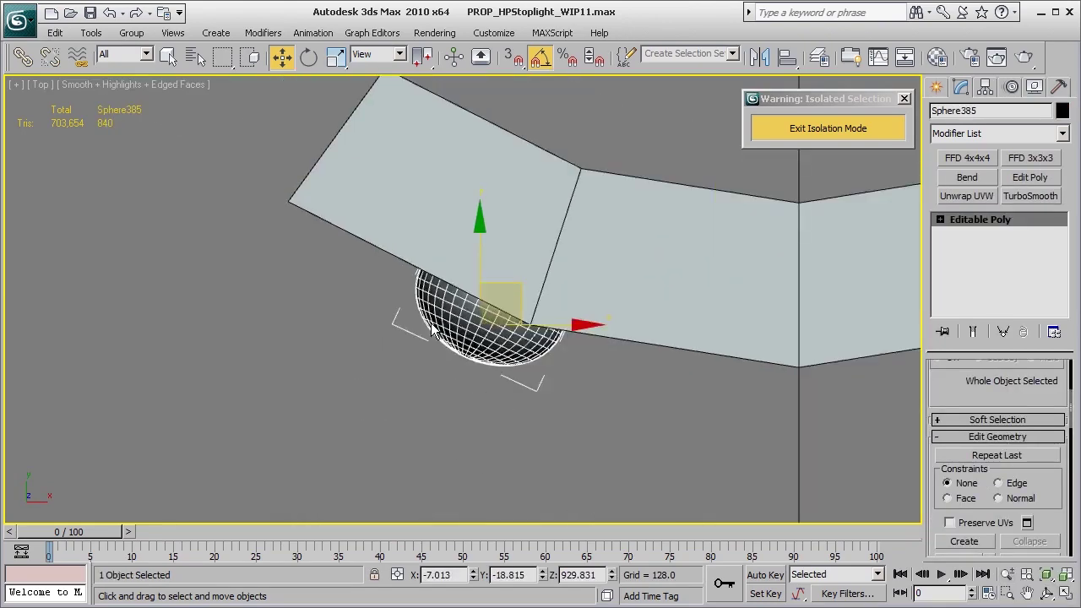
{"action": "key", "text": "p"}
{"action": "key", "text": "z"}
{"action": "scroll", "coordinate": [489, 287], "scroll_direction": "down", "scroll_amount": 5}
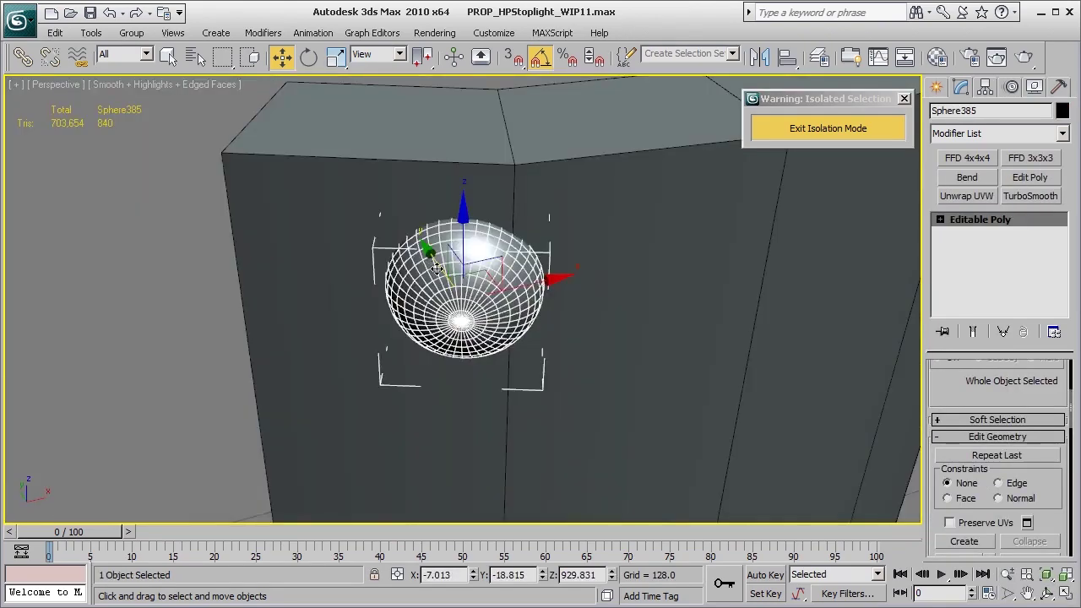
{"action": "middle_click_drag", "start_coordinate": [490, 288], "coordinate": [379, 259], "text": "alt"}
{"action": "left_click", "coordinate": [556, 346]}
In the front view, limit transforms to the selected rivet's pivot and reset that pivot.
{"action": "key", "text": "f"}
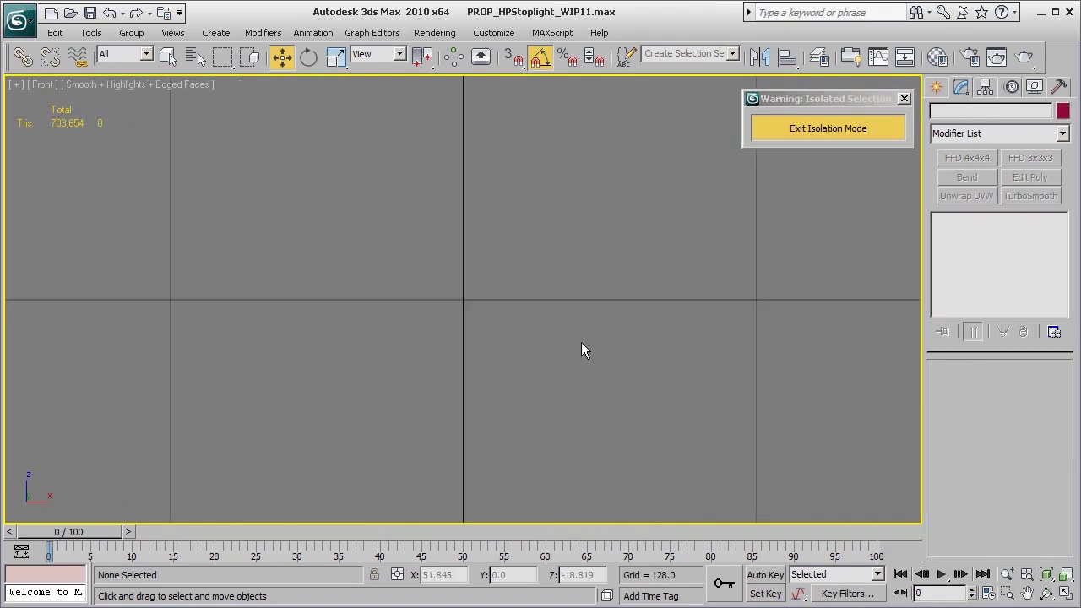
{"action": "key", "text": "z"}
{"action": "middle_click_drag", "start_coordinate": [545, 291], "coordinate": [531, 325]}
{"action": "scroll", "coordinate": [523, 296], "scroll_direction": "down", "scroll_amount": 3}
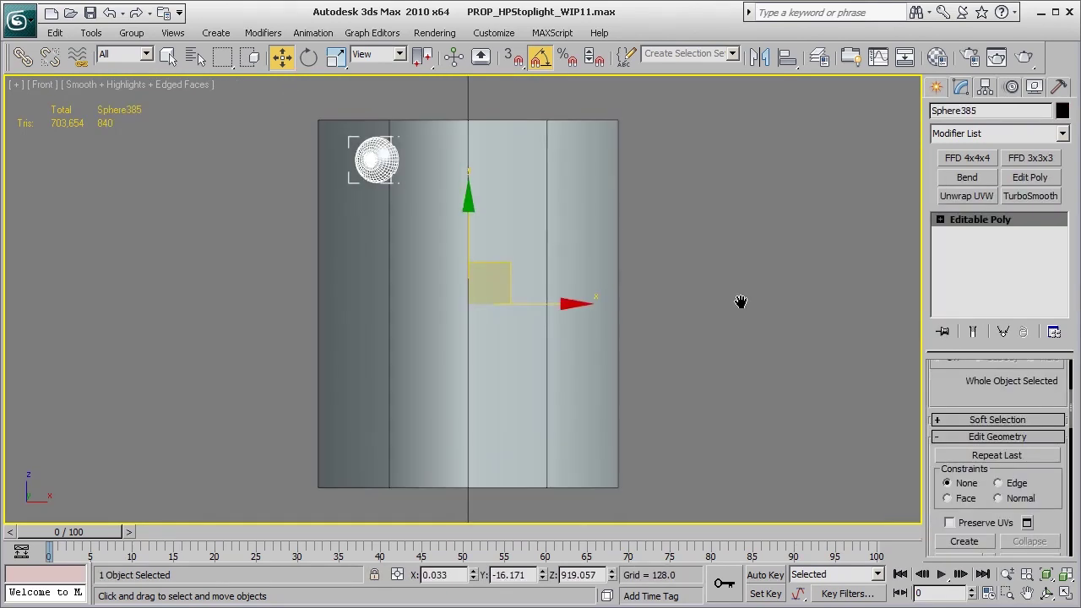
{"action": "left_click", "coordinate": [985, 88]}
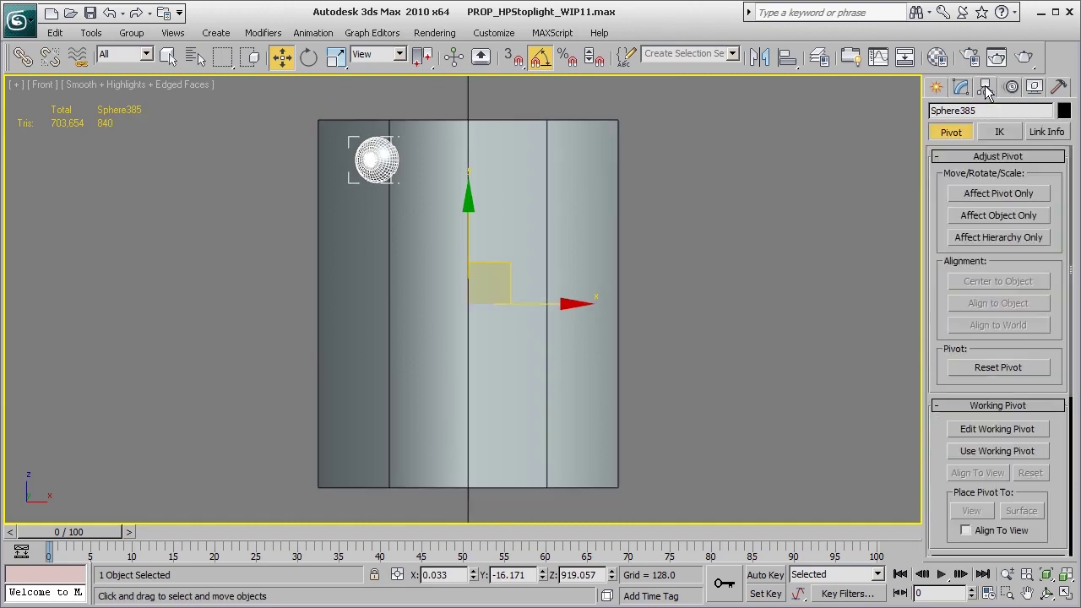
{"action": "left_click", "coordinate": [987, 199]}
{"action": "scroll", "coordinate": [1023, 354], "scroll_direction": "down", "scroll_amount": 1}
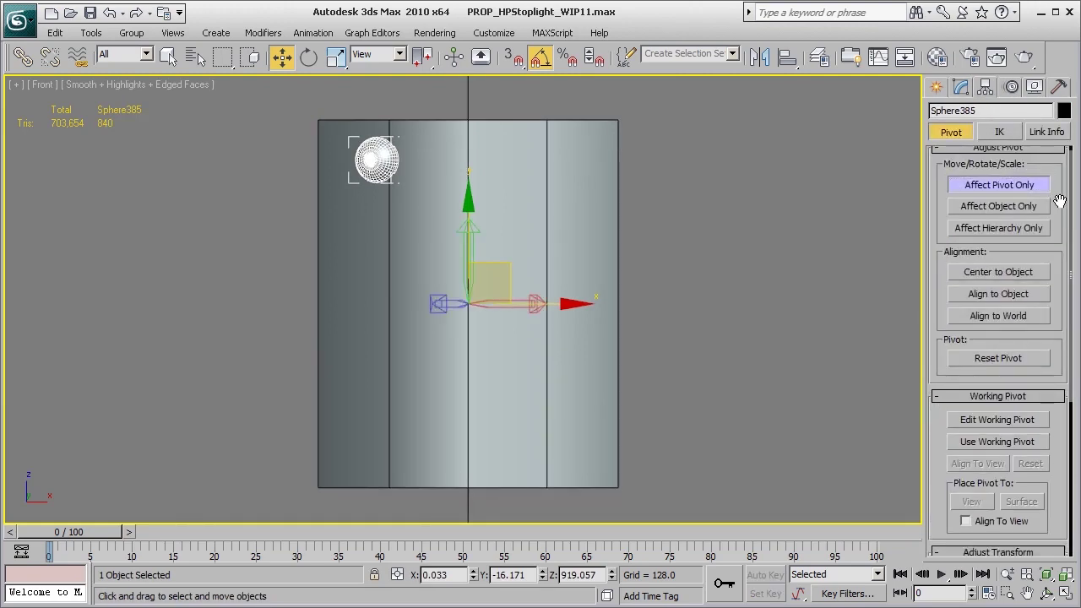
{"action": "left_click_drag", "start_coordinate": [1022, 355], "coordinate": [991, 333]}
{"action": "left_click", "coordinate": [997, 333]}
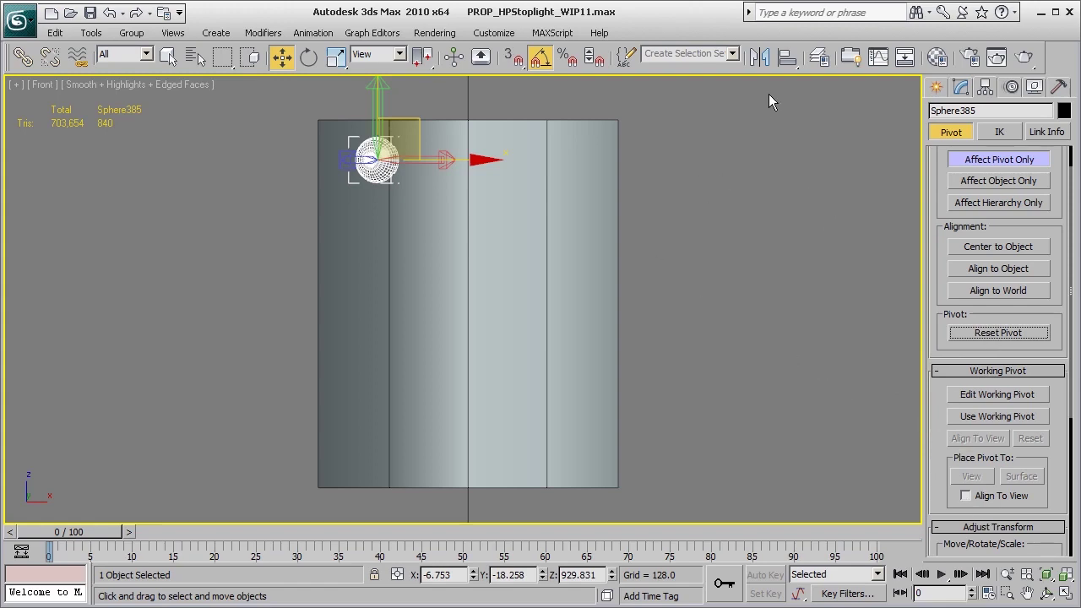
Align the rivet's pivot to the curved plate's center in X, Y and Z position, then leave pivot editing.
{"action": "left_click", "coordinate": [784, 59]}
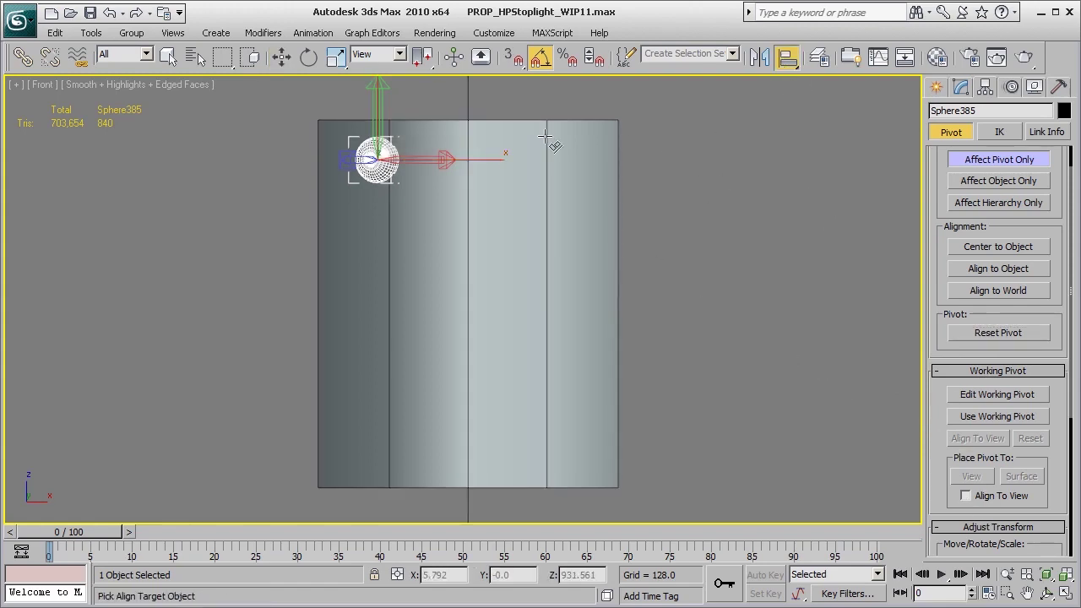
{"action": "left_click", "coordinate": [574, 183]}
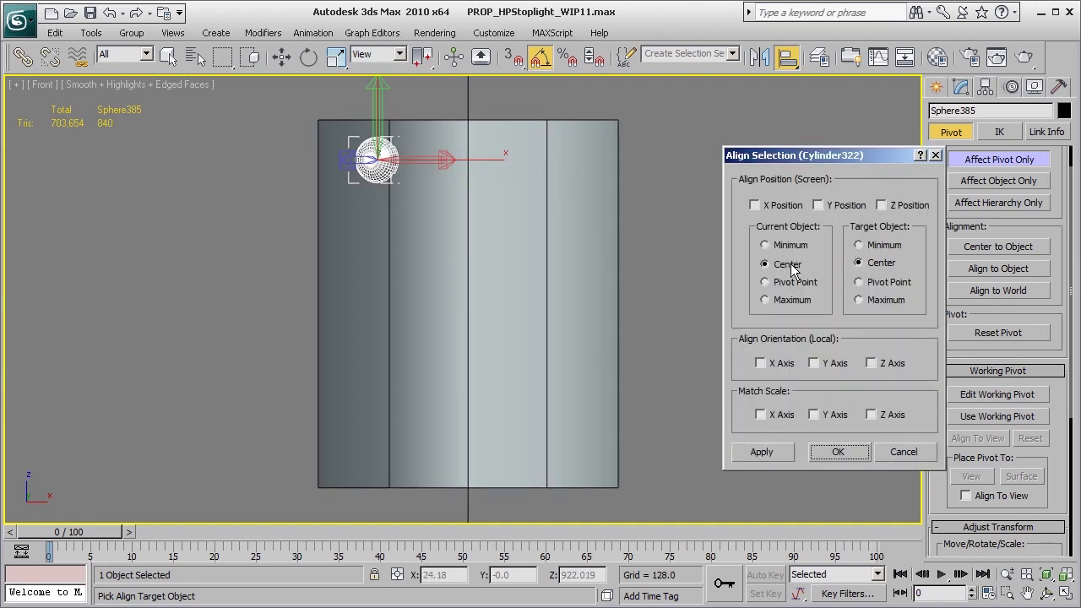
{"action": "left_click", "coordinate": [768, 207]}
{"action": "left_click", "coordinate": [827, 208]}
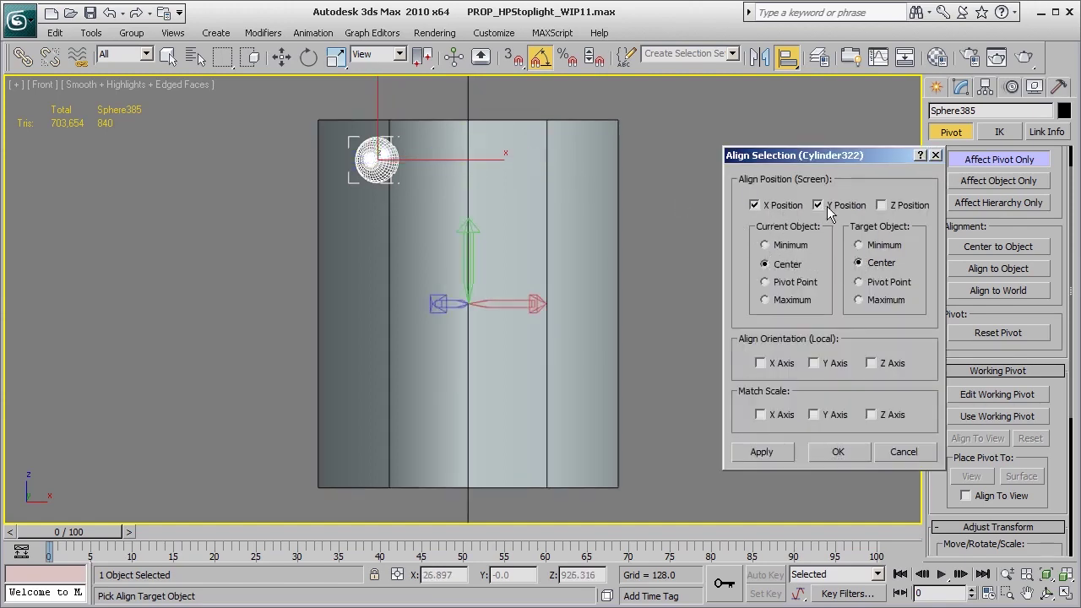
{"action": "left_click", "coordinate": [881, 205]}
{"action": "left_click", "coordinate": [763, 451]}
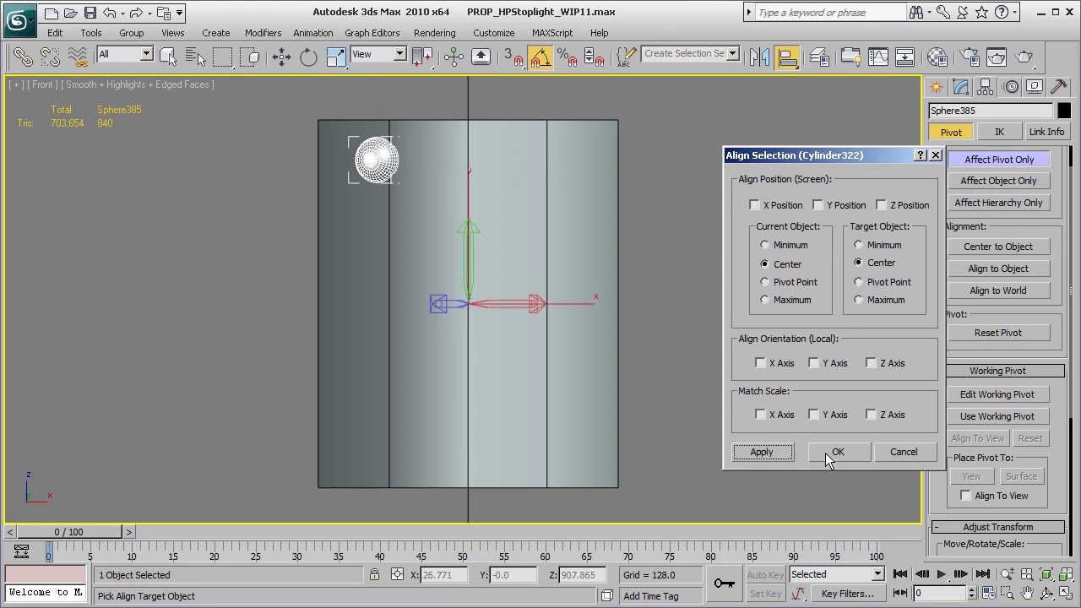
{"action": "left_click", "coordinate": [835, 452]}
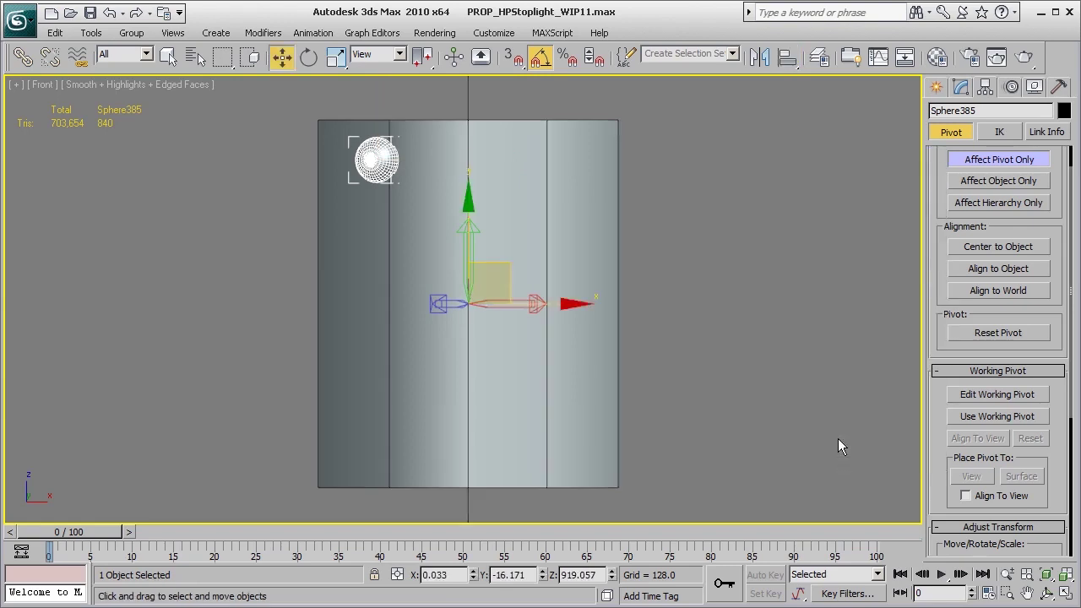
{"action": "left_click", "coordinate": [962, 90]}
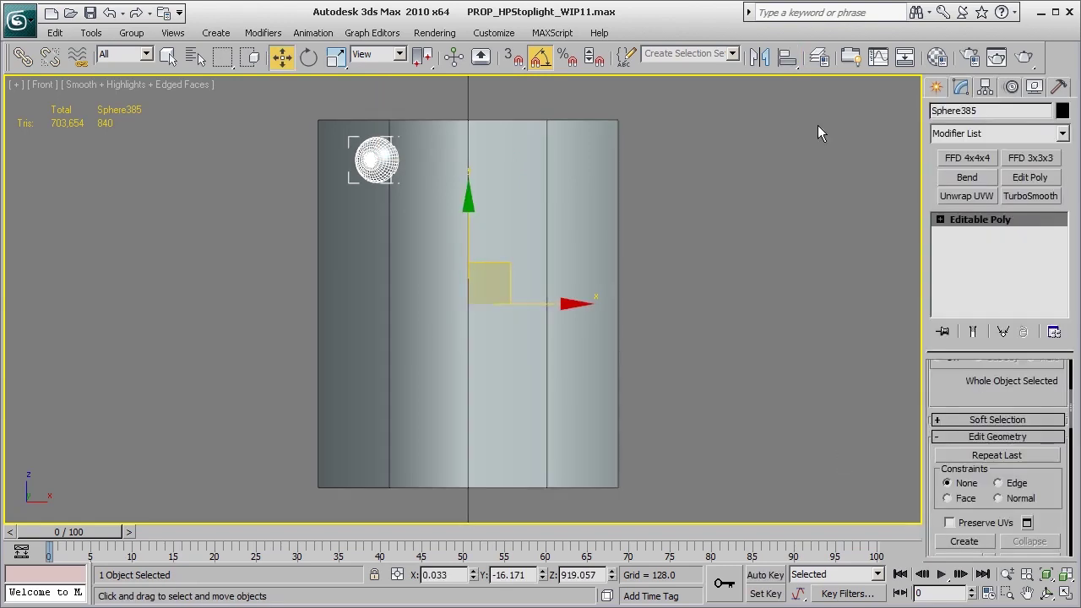
Mirror the rivet across the Y axis as an instance, with 0.0 offset, to the plate's lower corner.
{"action": "left_click", "coordinate": [760, 58]}
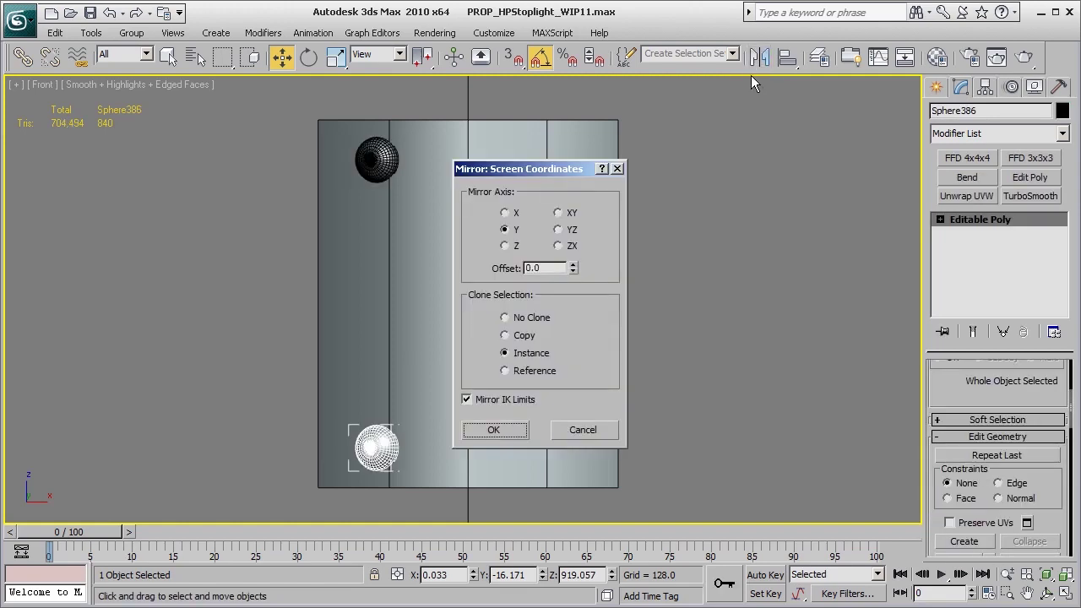
{"action": "left_click_drag", "start_coordinate": [544, 169], "coordinate": [788, 165]}
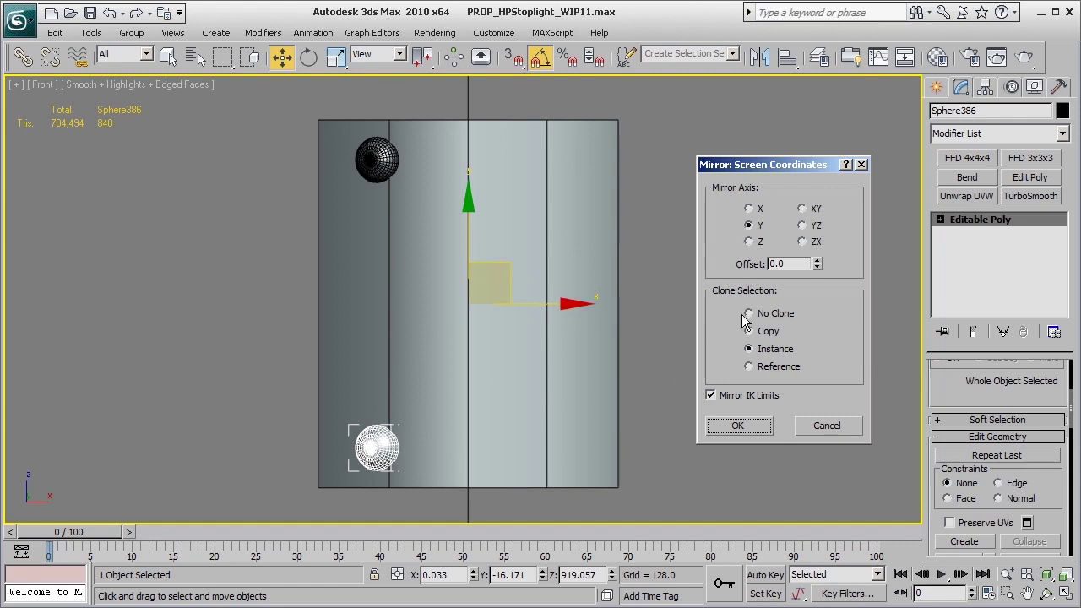
{"action": "left_click", "coordinate": [737, 425]}
Select both rivets on the plate and mirror them across the X axis as instances to its opposite side.
{"action": "left_click", "coordinate": [355, 161], "text": "ctrl"}
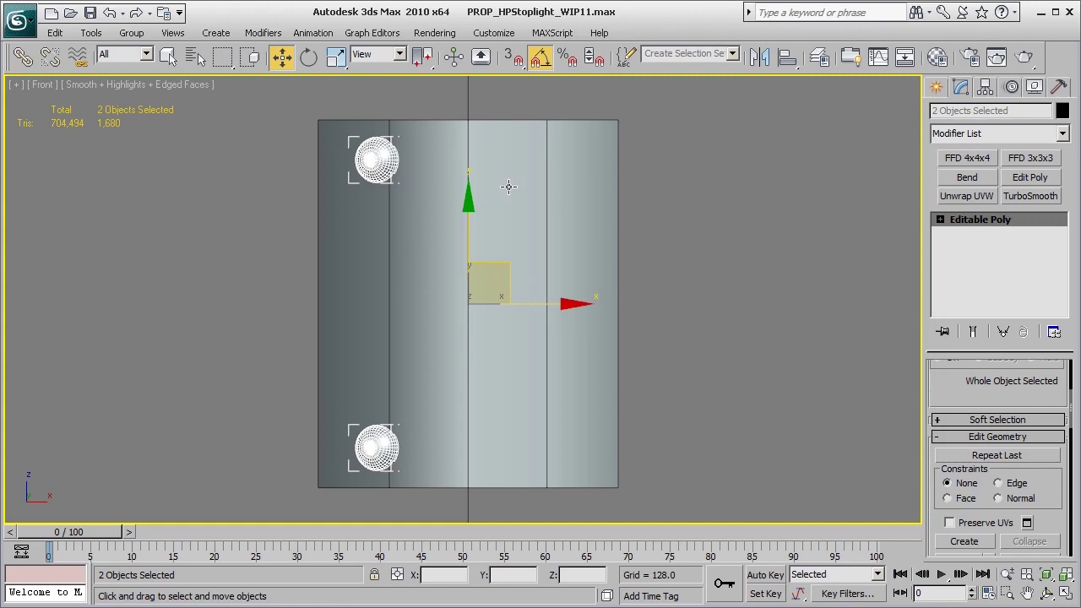
{"action": "left_click", "coordinate": [759, 56]}
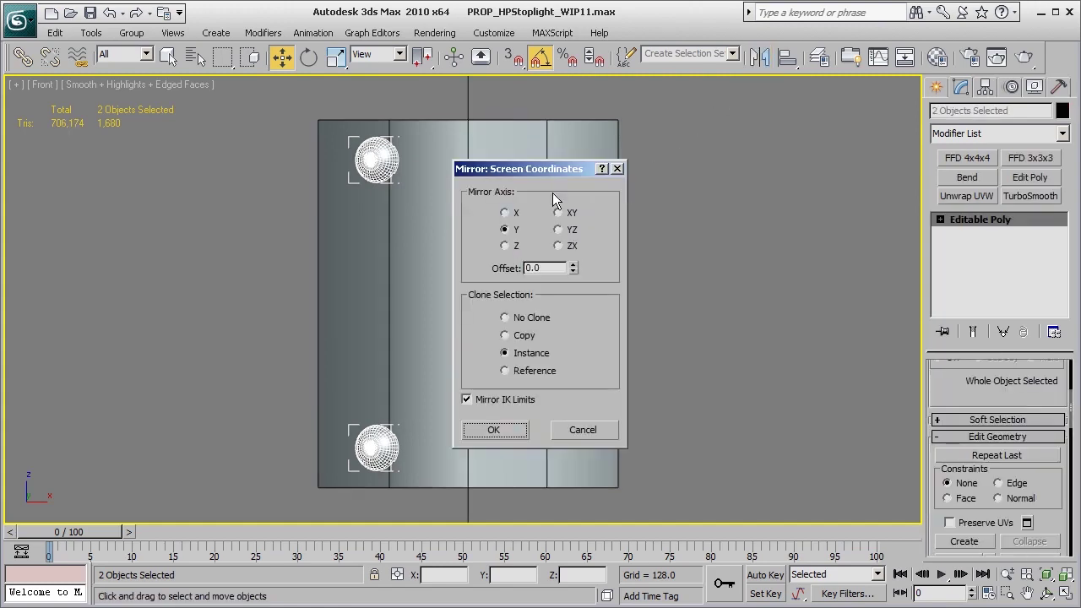
{"action": "left_click", "coordinate": [512, 213]}
{"action": "left_click_drag", "start_coordinate": [539, 171], "coordinate": [756, 163]}
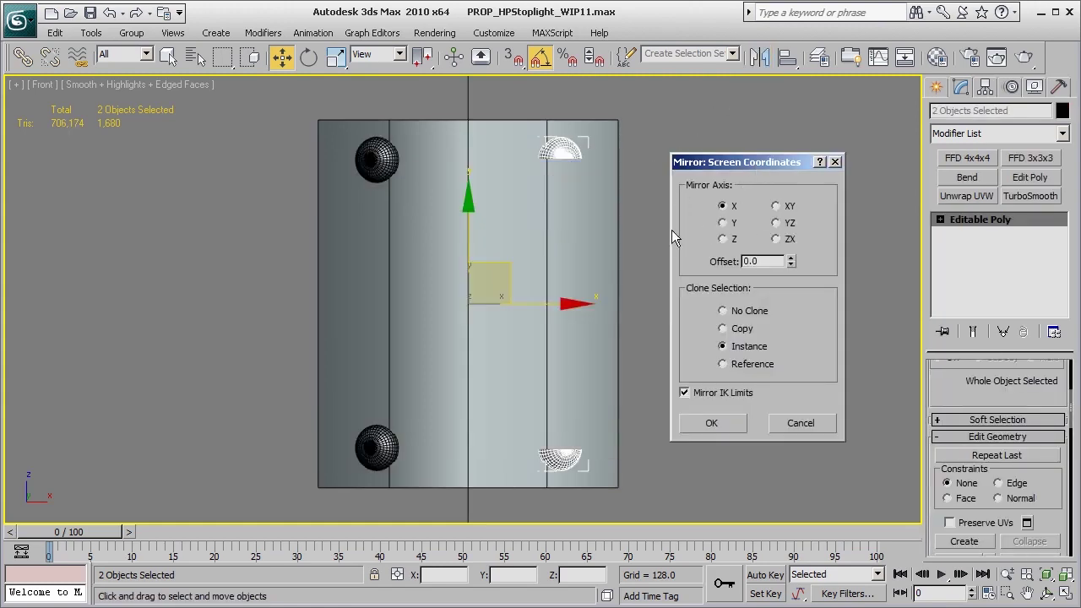
{"action": "left_click", "coordinate": [725, 422]}
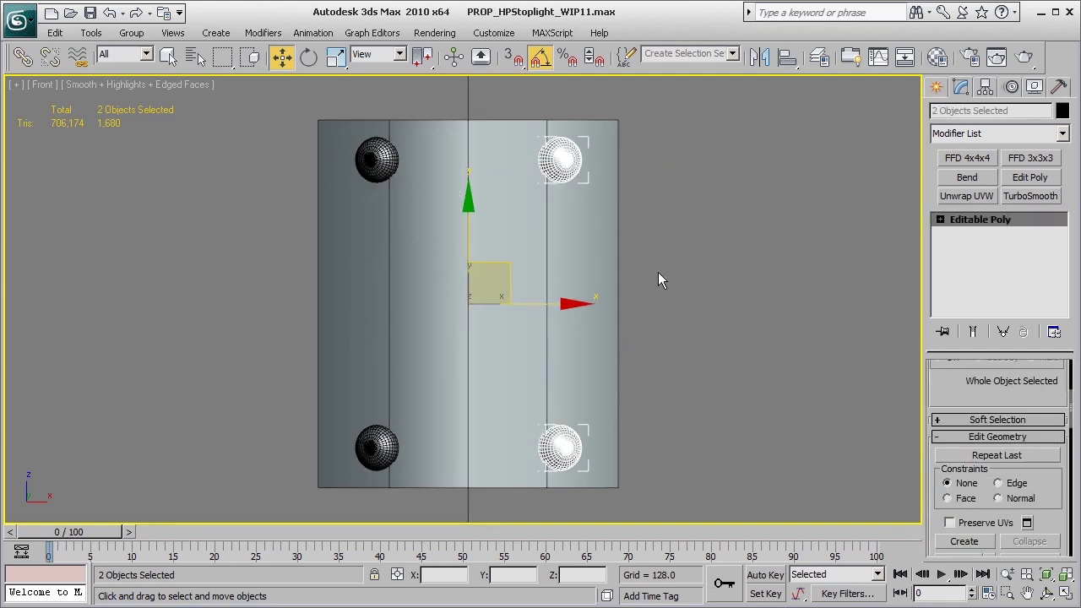
Deselect the rivets and examine the riveted plate in the perspective view with edged faces turned off.
{"action": "left_click", "coordinate": [710, 298]}
{"action": "key", "text": "p"}
{"action": "middle_click_drag", "start_coordinate": [563, 328], "coordinate": [584, 311], "text": "alt"}
{"action": "key", "text": "F4"}
{"action": "right_click", "coordinate": [611, 304]}
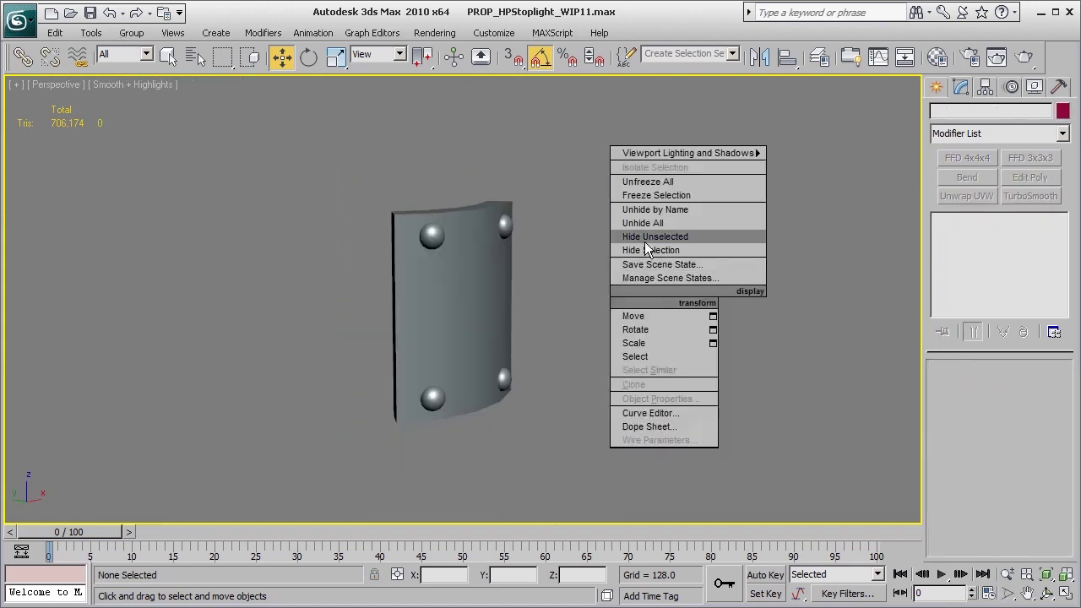